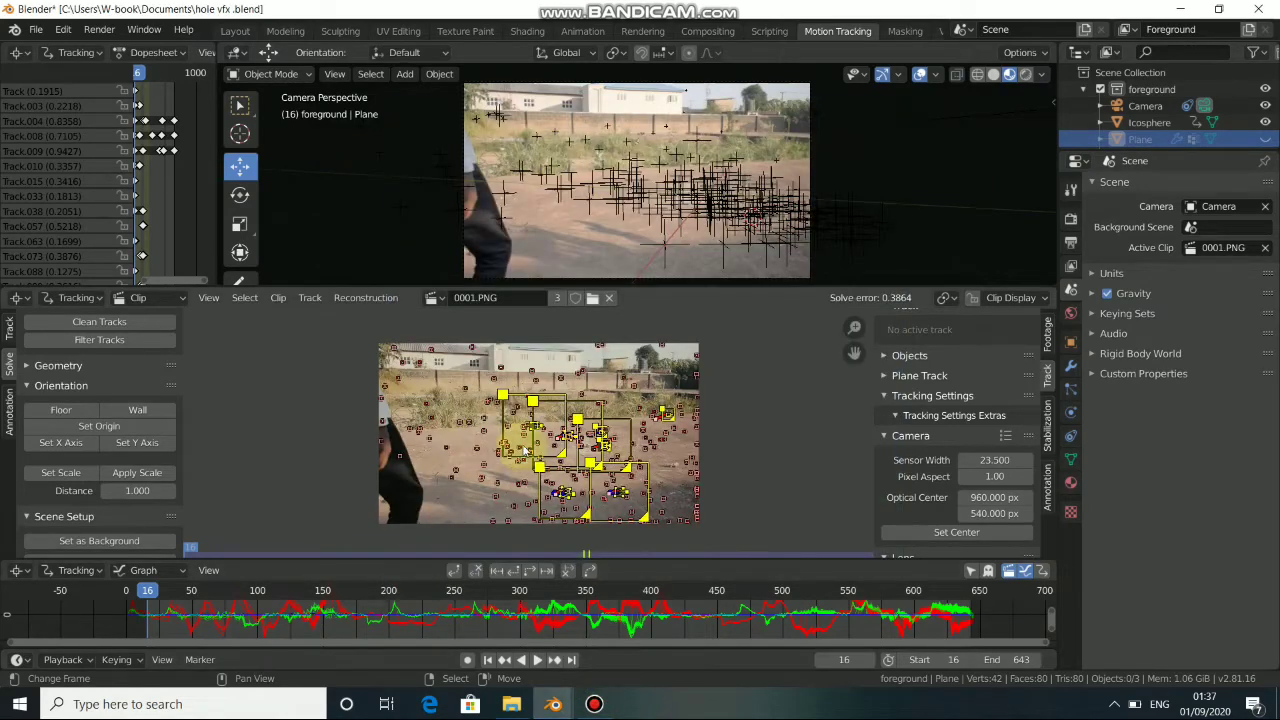
# Zoom around the tracking motion curves, fitting them all into view.
pyautogui.scroll(2, 524, 452)
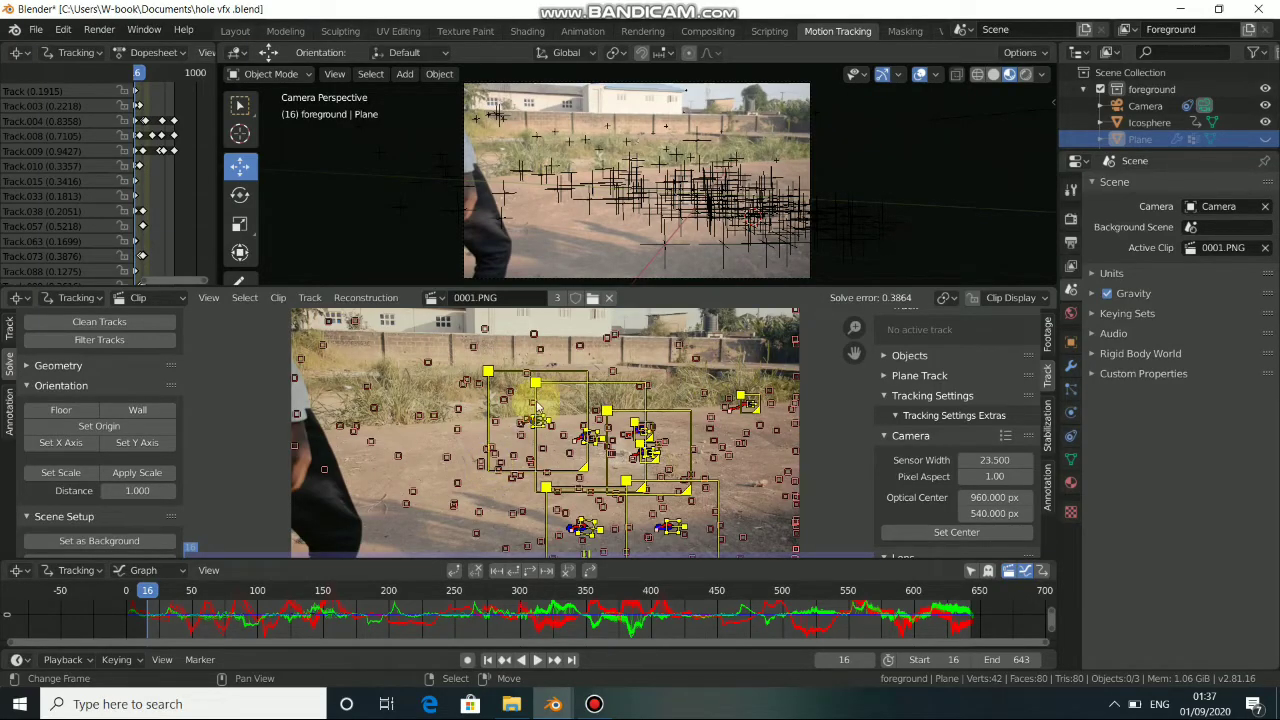
pyautogui.scroll(-1, 437, 463)
pyautogui.scroll(1, 445, 459)
pyautogui.scroll(1, 358, 453)
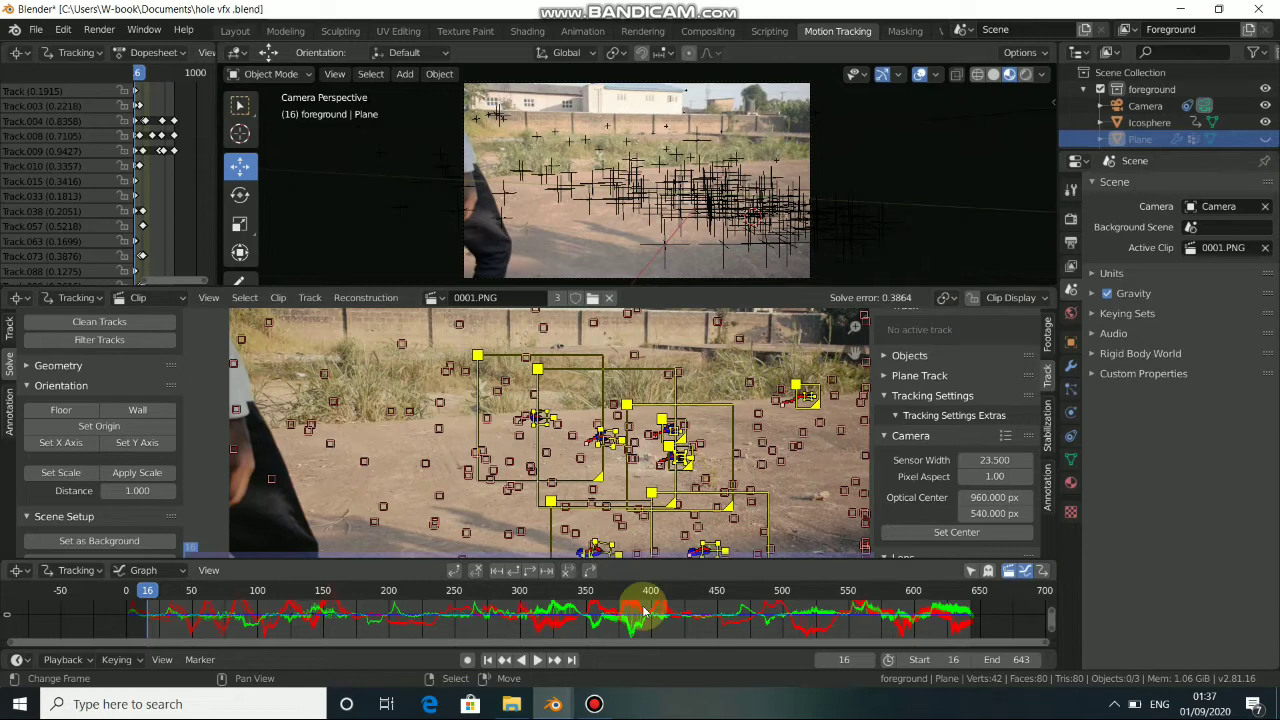
pyautogui.press('Home')
pyautogui.scroll(1, 688, 621)
pyautogui.scroll(1, 695, 615)
pyautogui.scroll(1, 700, 614)
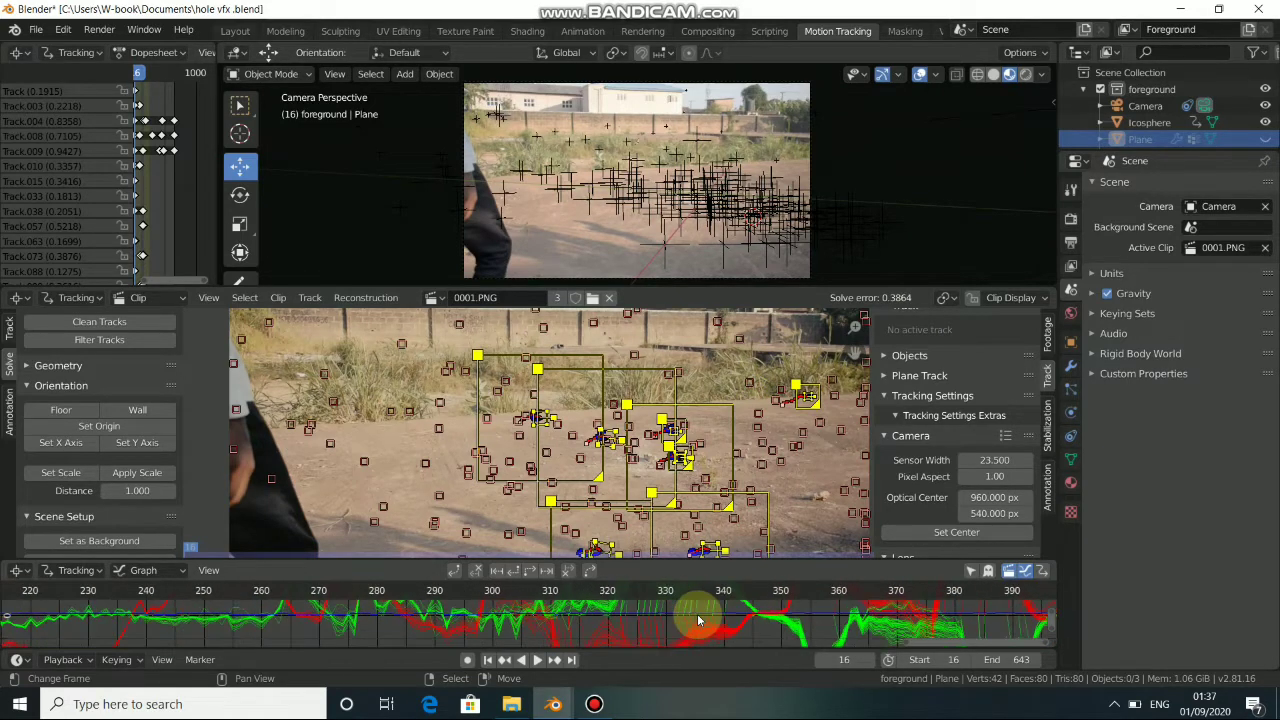
pyautogui.scroll(1, 692, 603)
pyautogui.scroll(-1, 771, 600)
pyautogui.scroll(-1, 760, 620)
pyautogui.scroll(-1, 751, 620)
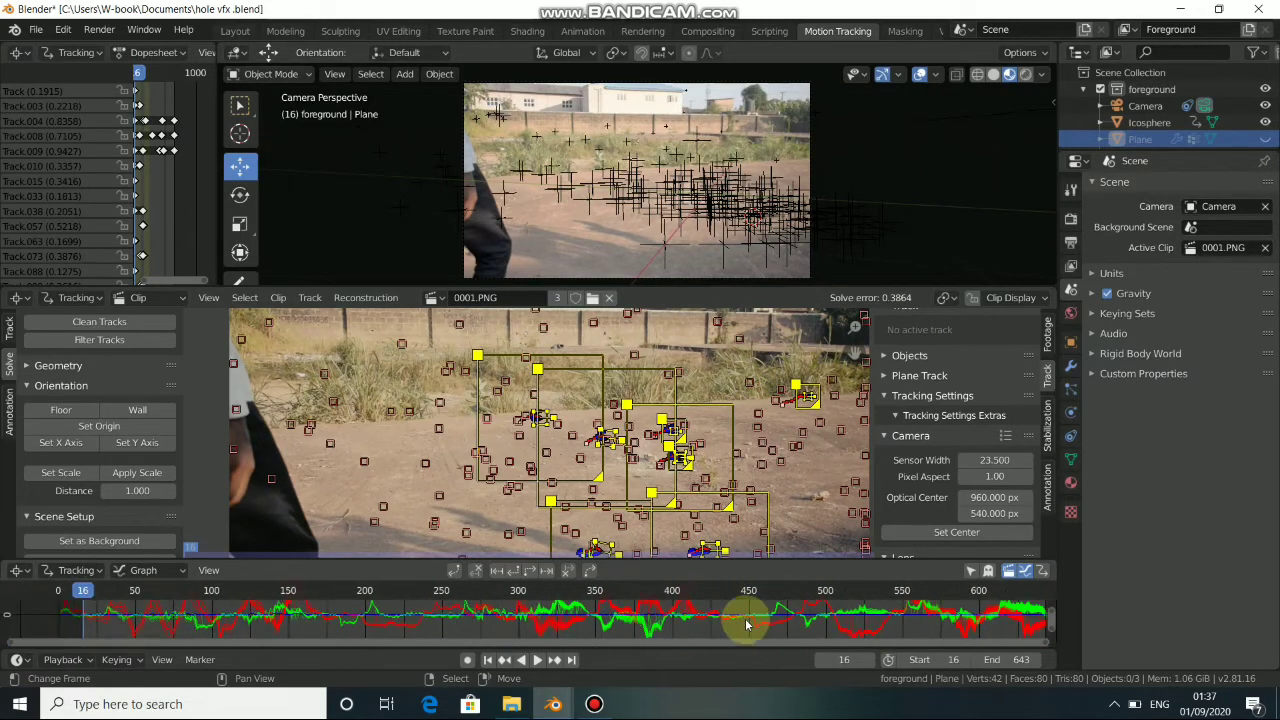
pyautogui.scroll(-1, 745, 615)
pyautogui.scroll(-1, 610, 420)
pyautogui.scroll(-1, 610, 420)
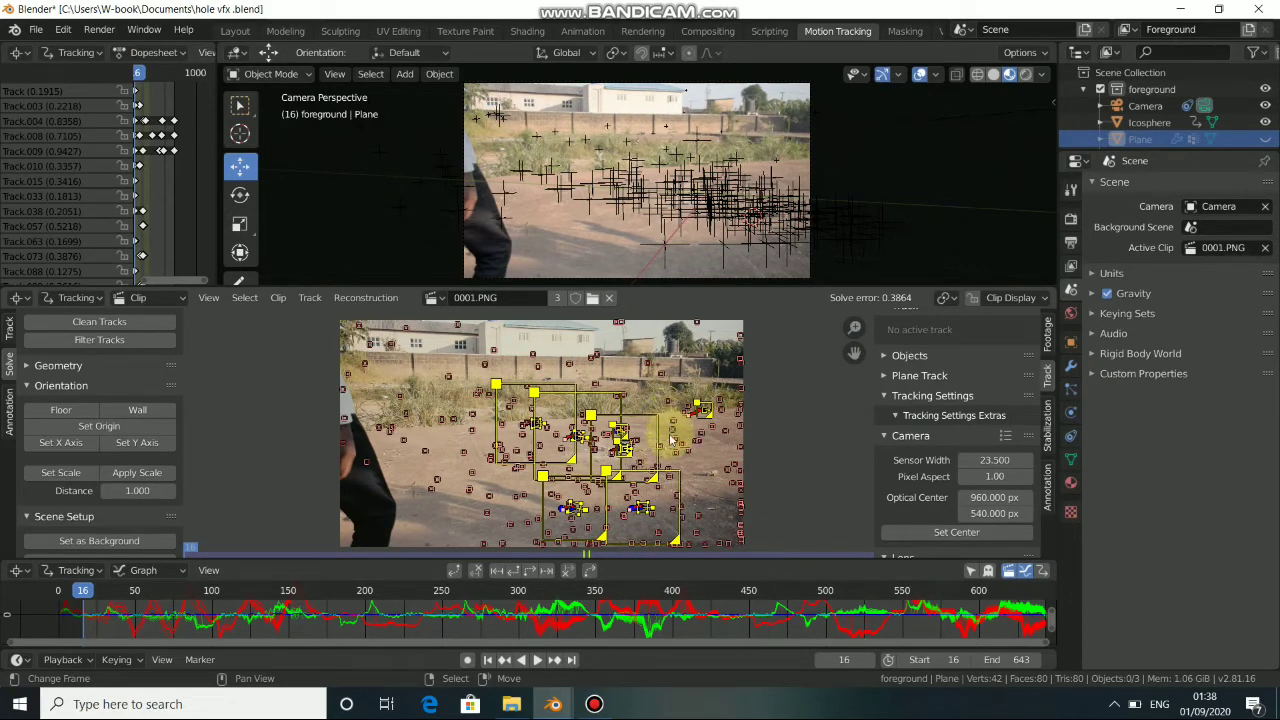
# Copy the footage's tracks with Copy Tracks, then list the open Blender windows.
pyautogui.press('F3')
pyautogui.write('Copy Track')
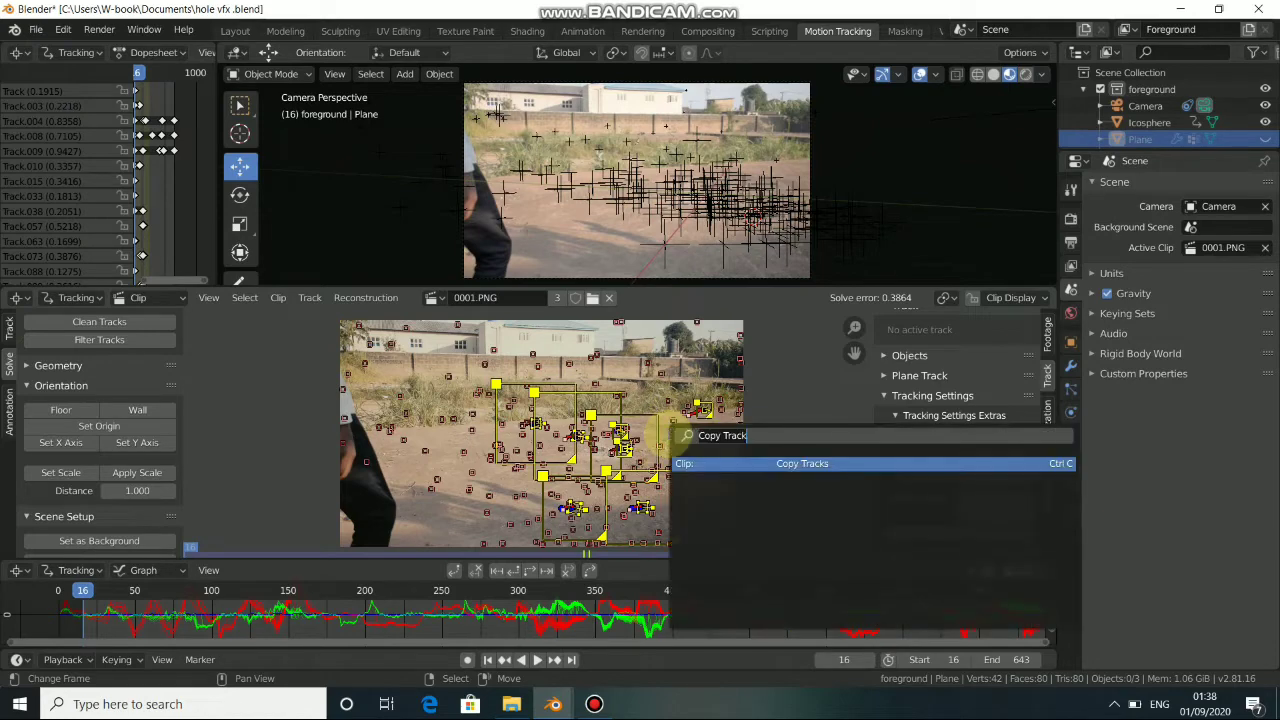
pyautogui.click(850, 464)
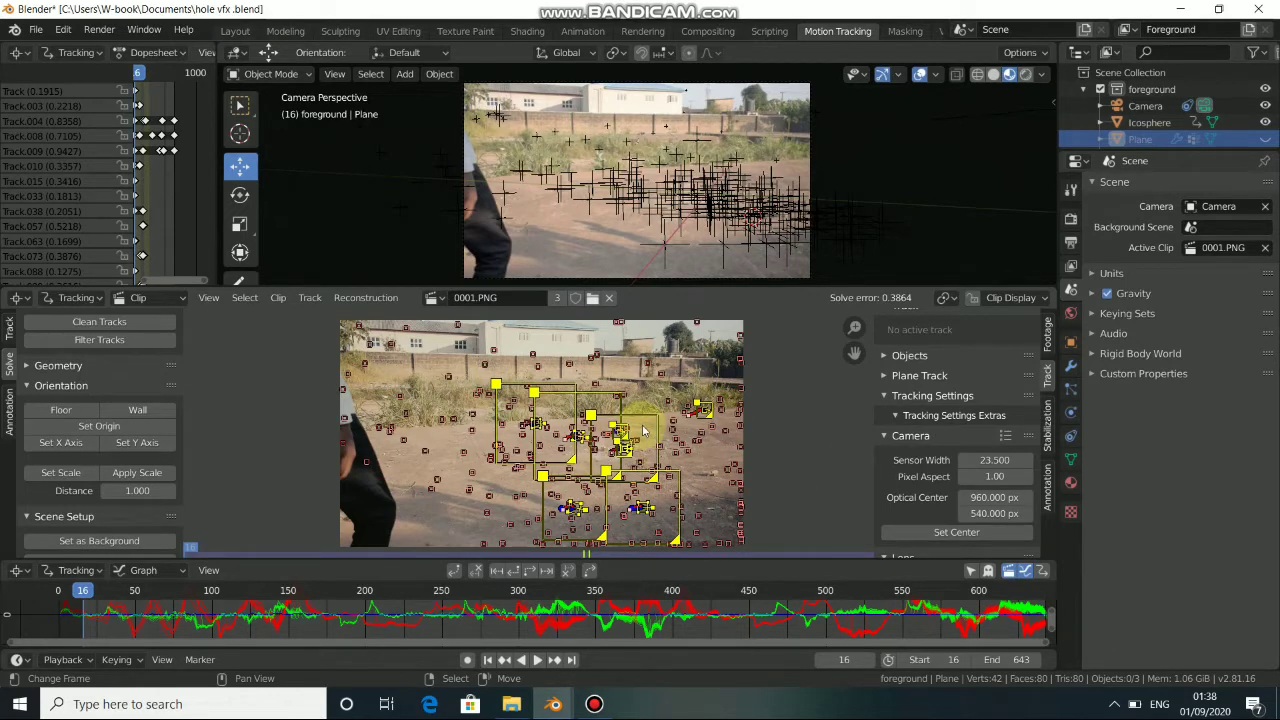
pyautogui.click(553, 704)
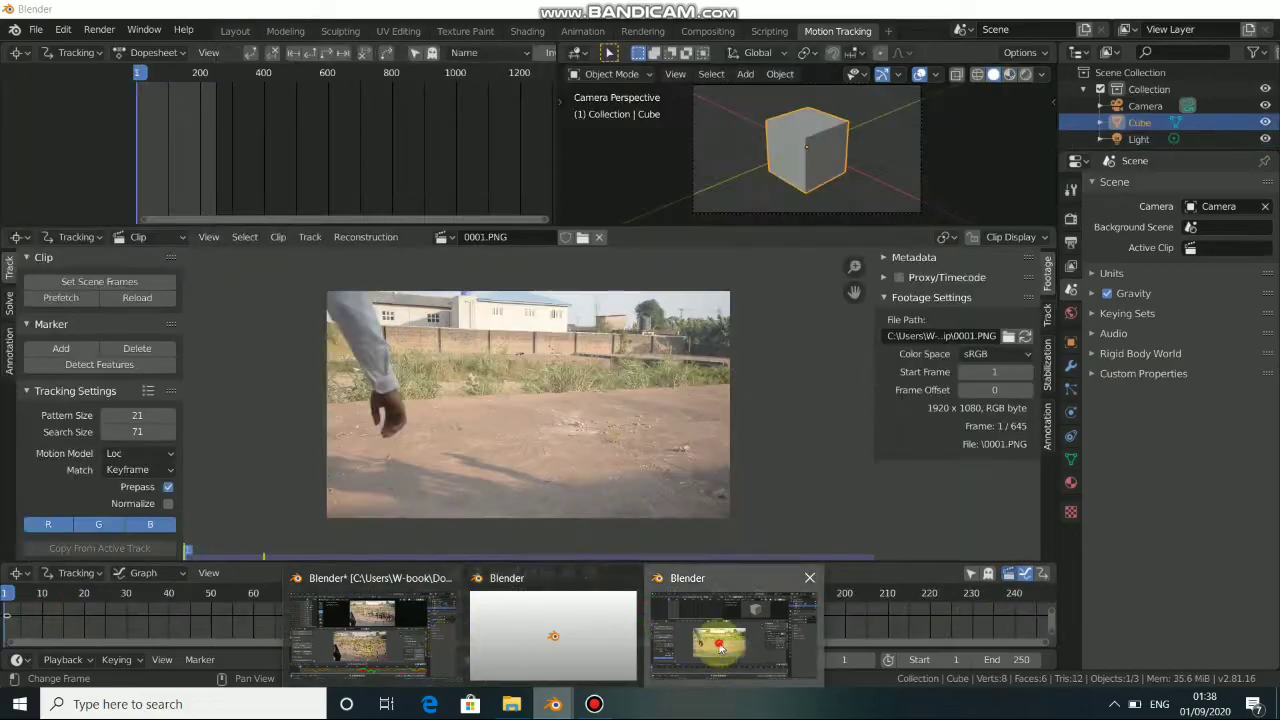
# Bring the Cube project window forward and search for paste, finding no Paste Tracks.
pyautogui.click(720, 635)
pyautogui.press('F3')
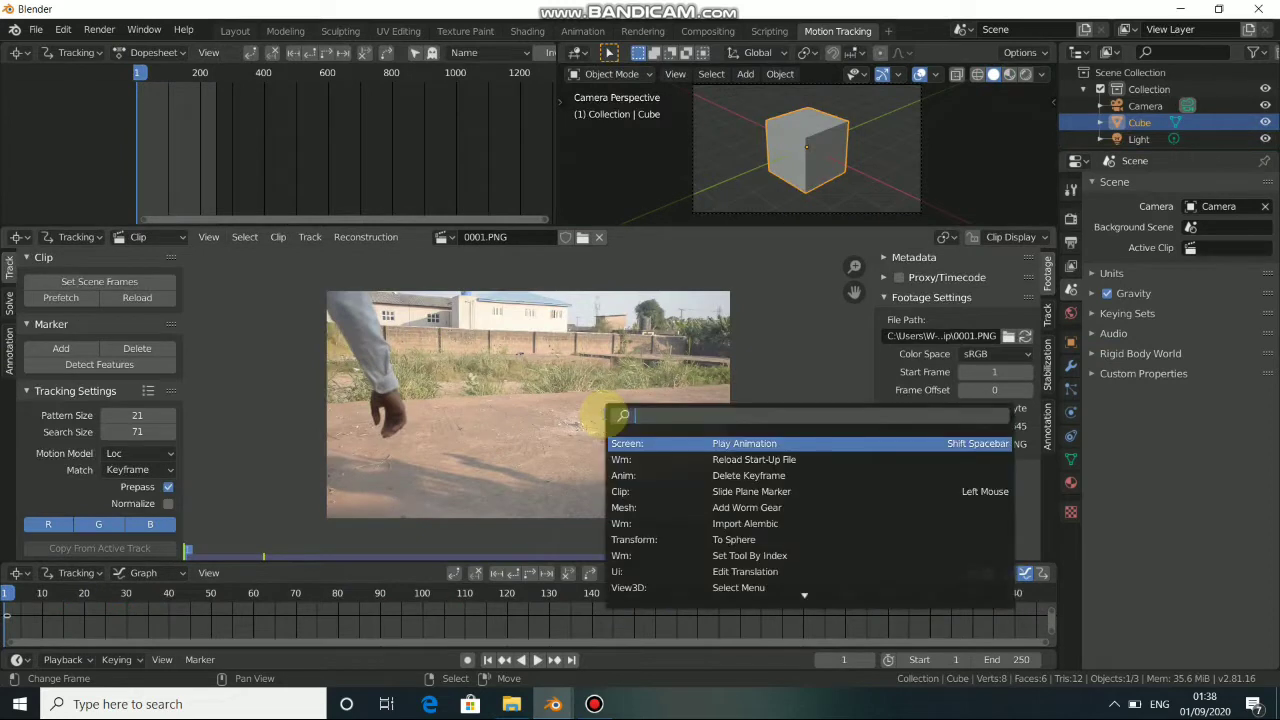
pyautogui.write('pa')
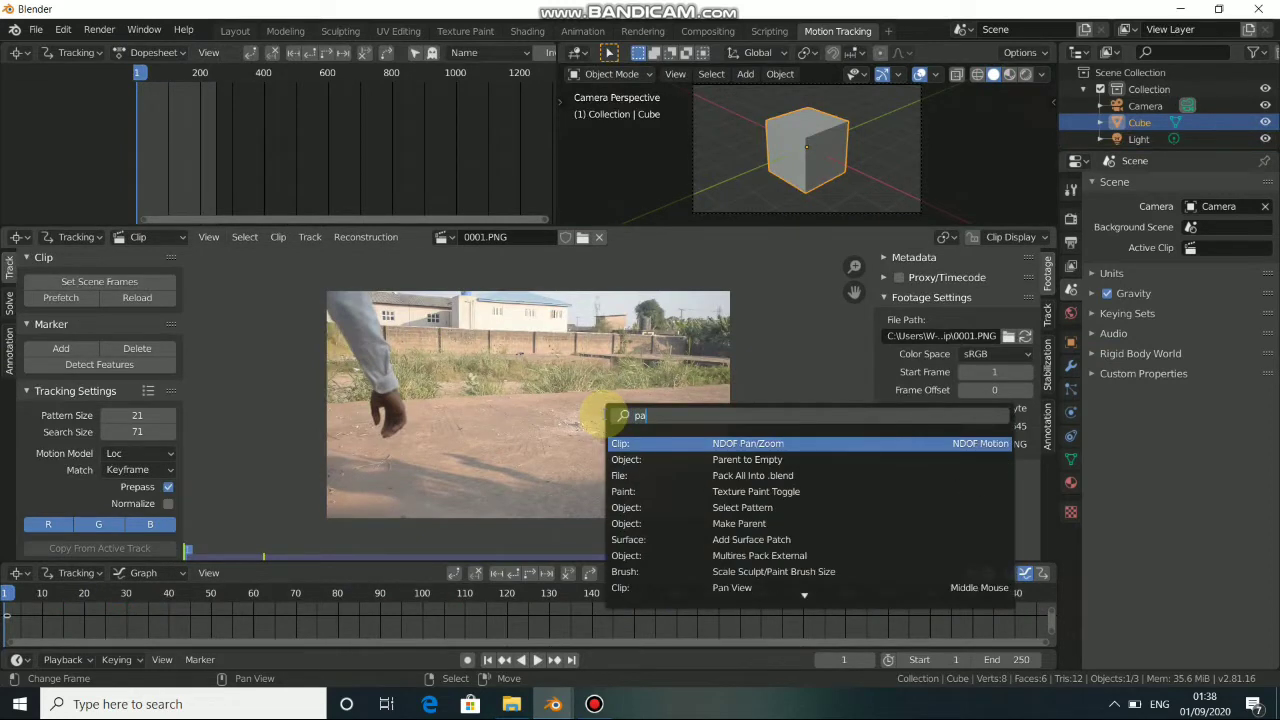
pyautogui.write('ste')
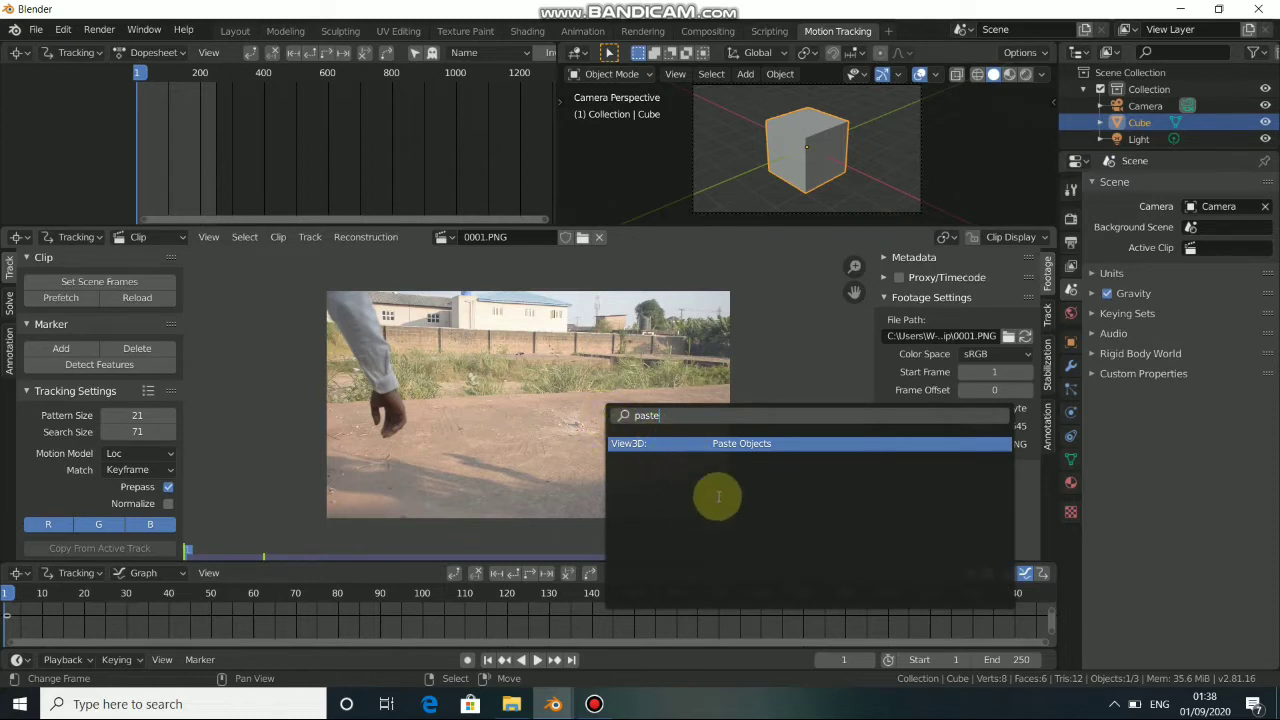
pyautogui.press('Escape')
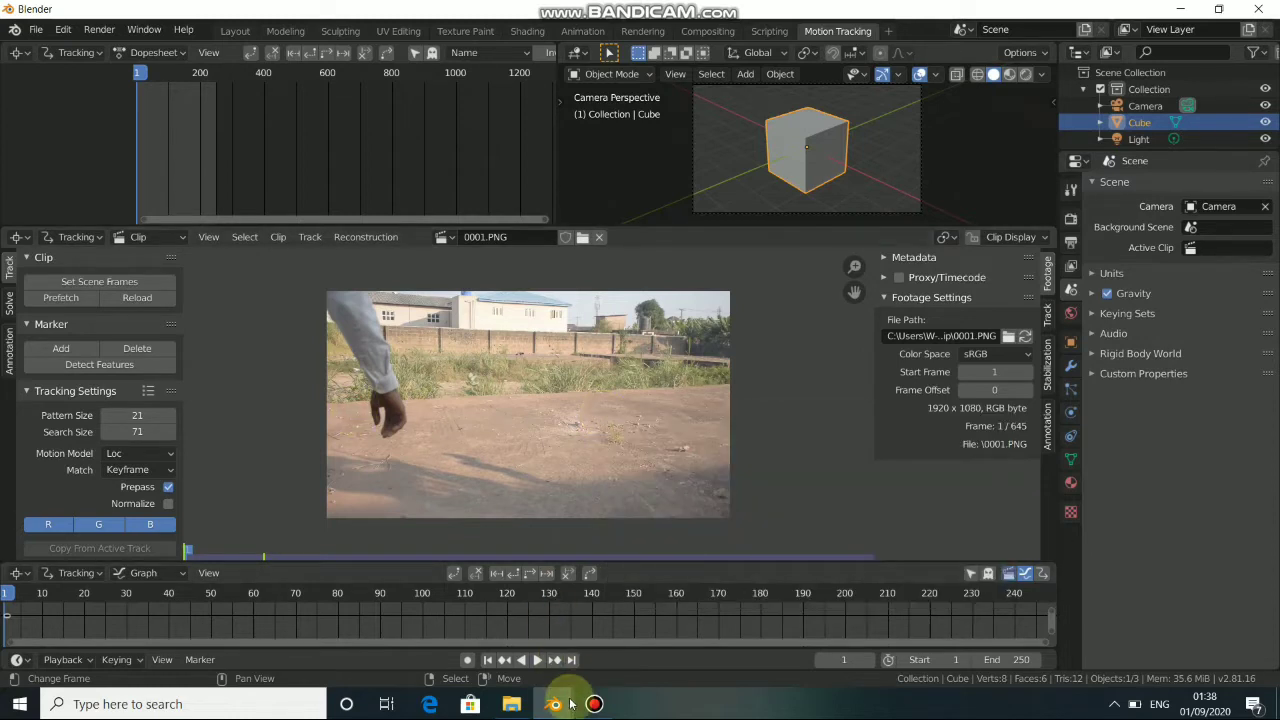
# Back in hole vfx.blend, run Paste Tracks on the footage and zoom the clip view.
pyautogui.moveTo(553, 704)
pyautogui.click(392, 629)
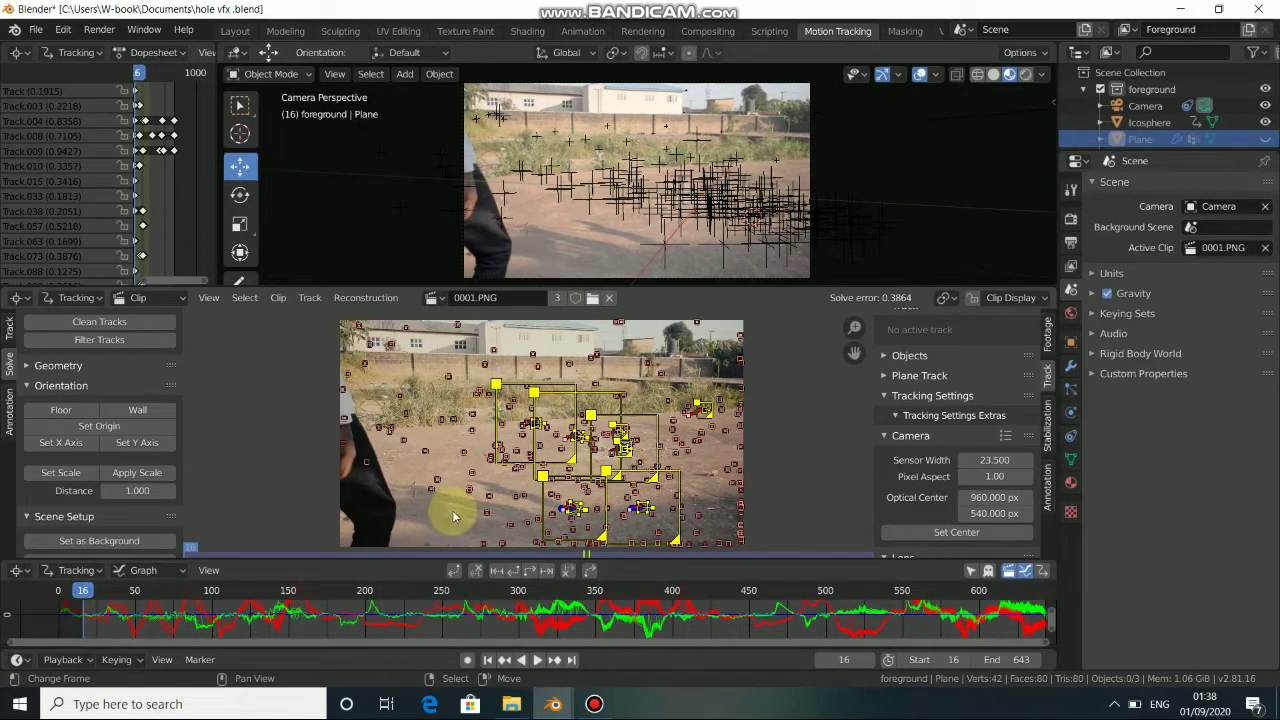
pyautogui.press('F3')
pyautogui.write('p')
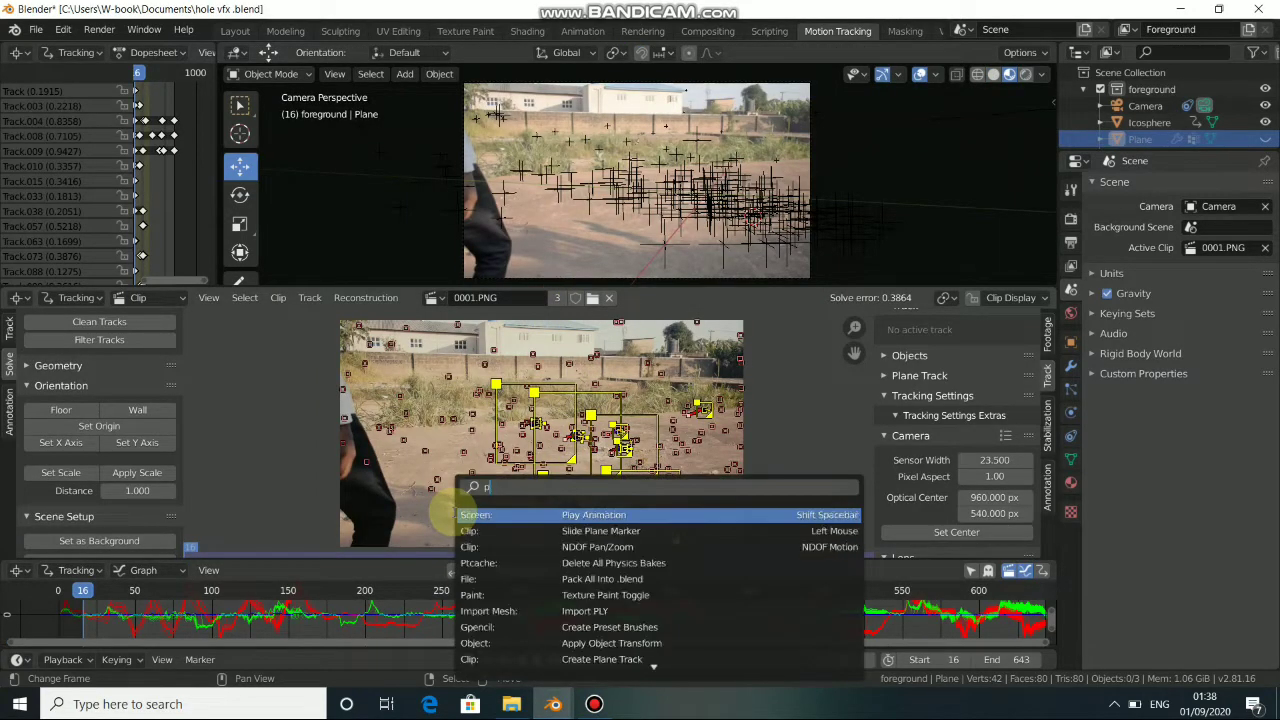
pyautogui.write('aste')
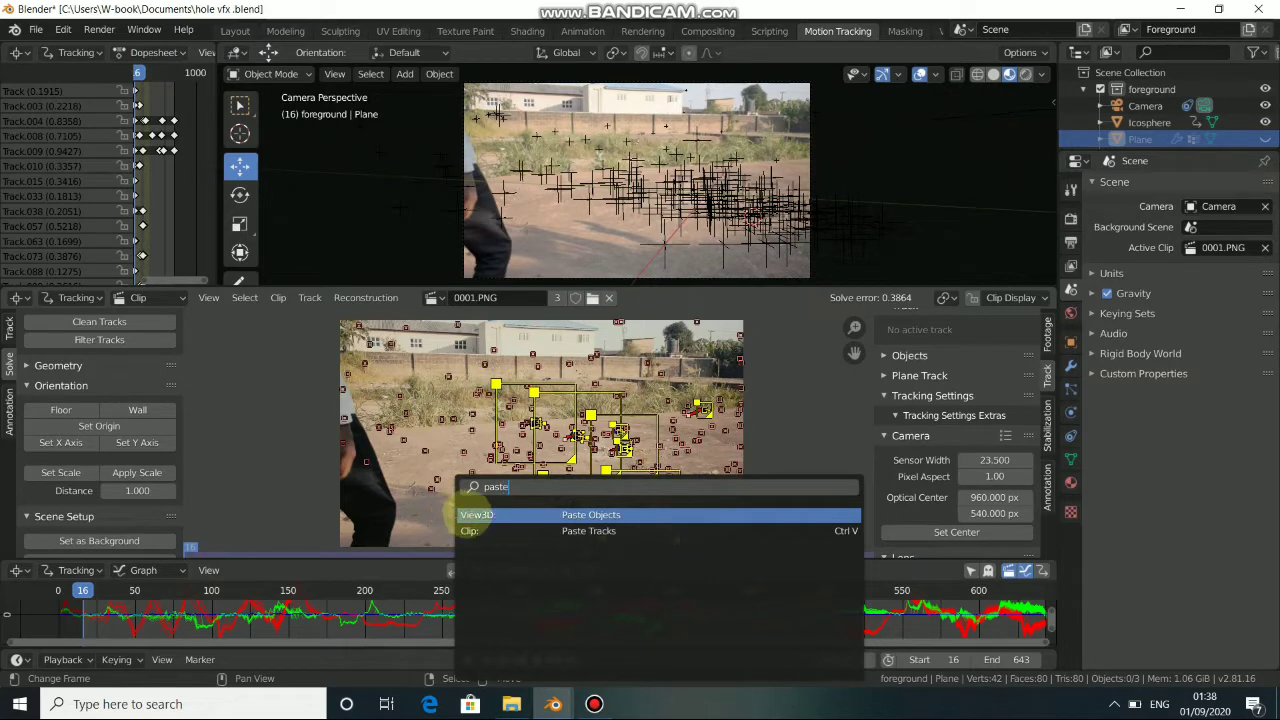
pyautogui.click(588, 531)
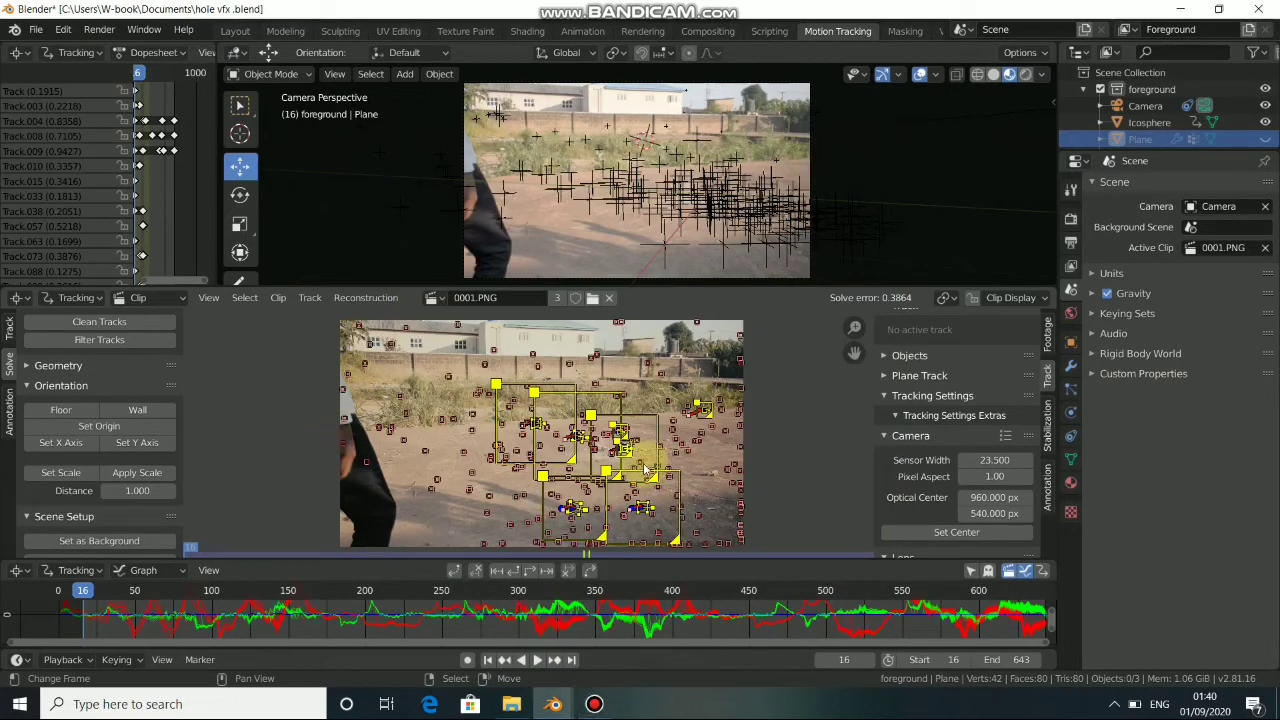
pyautogui.scroll(3, 614, 478)
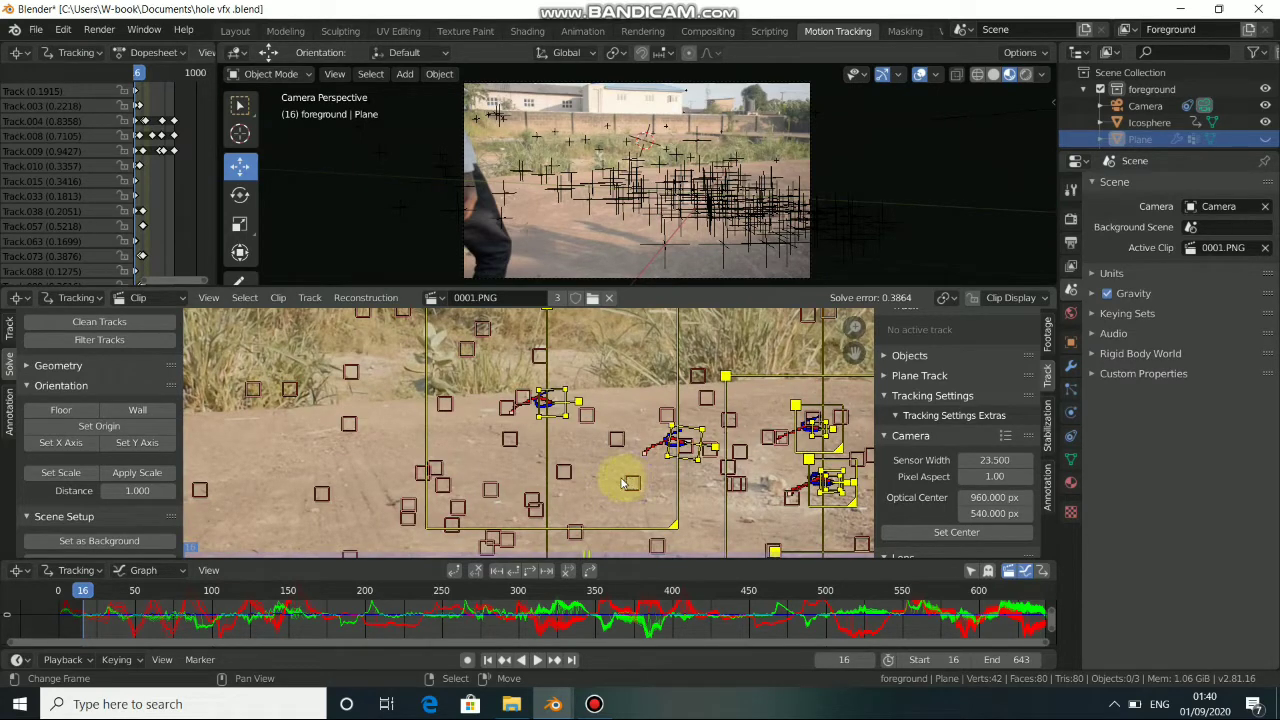
pyautogui.scroll(-3, 640, 430)
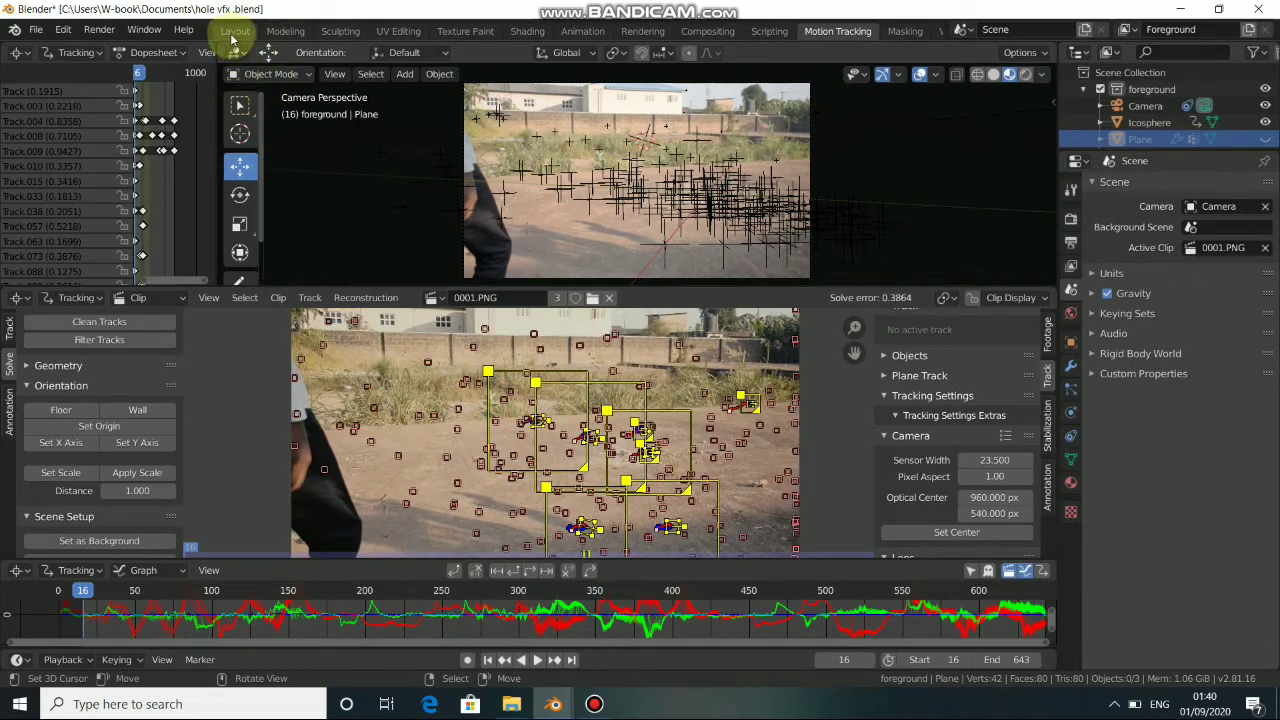
# Select the tracked camera in Layout and play it through camera view, pausing at frame 139.
pyautogui.click(235, 31)
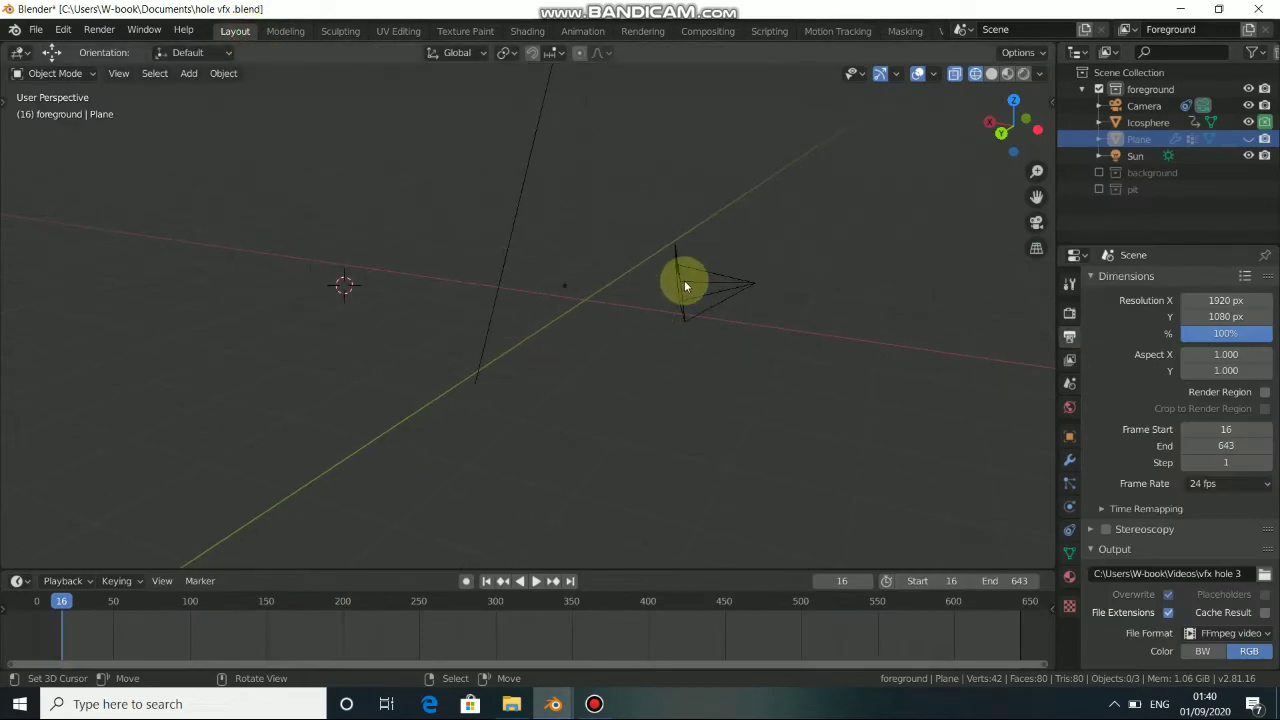
pyautogui.click(686, 284)
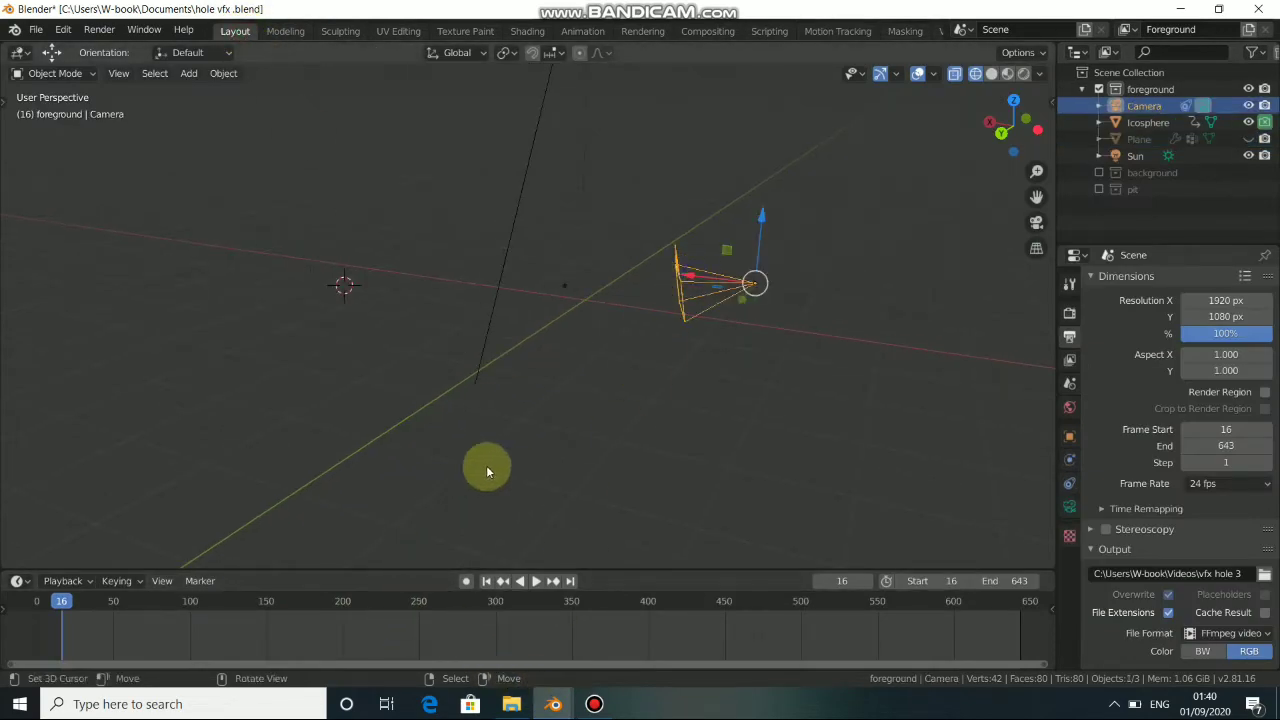
pyautogui.click(536, 581)
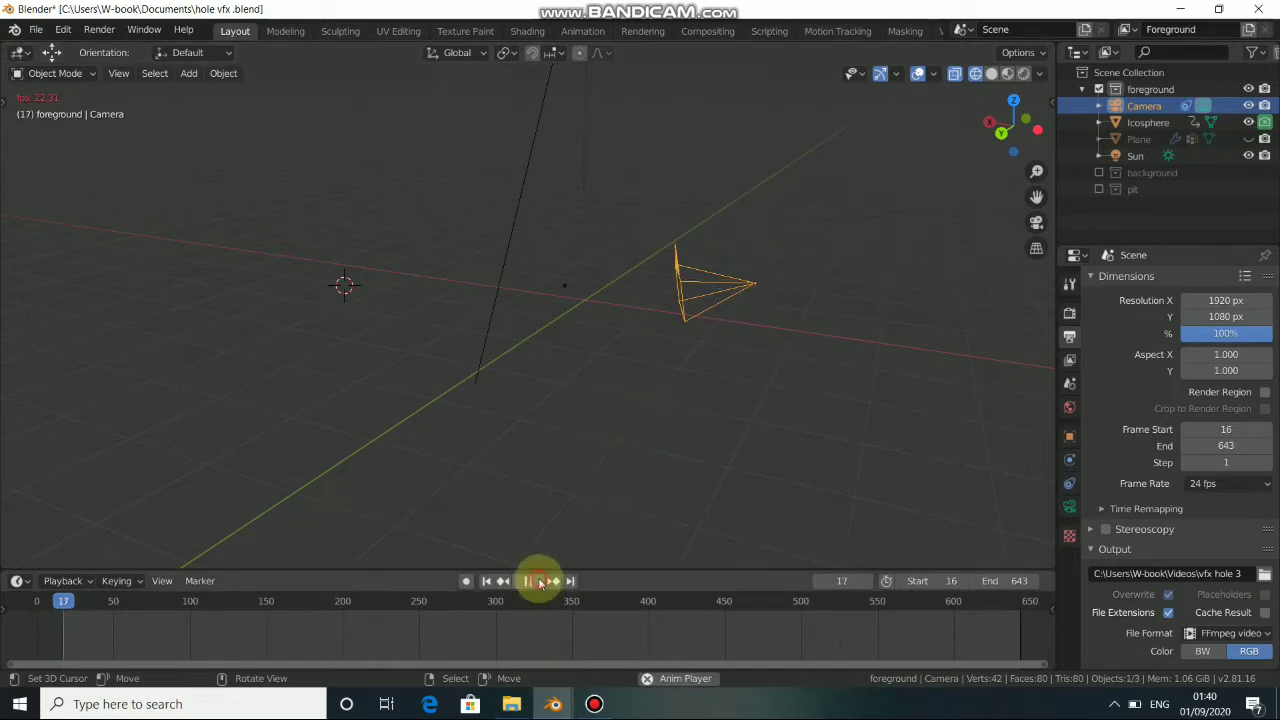
pyautogui.moveTo(664, 317)
pyautogui.mouseDown(button='middle')
pyautogui.moveTo(717, 352)
pyautogui.moveTo(580, 346)
pyautogui.mouseUp(button='middle')
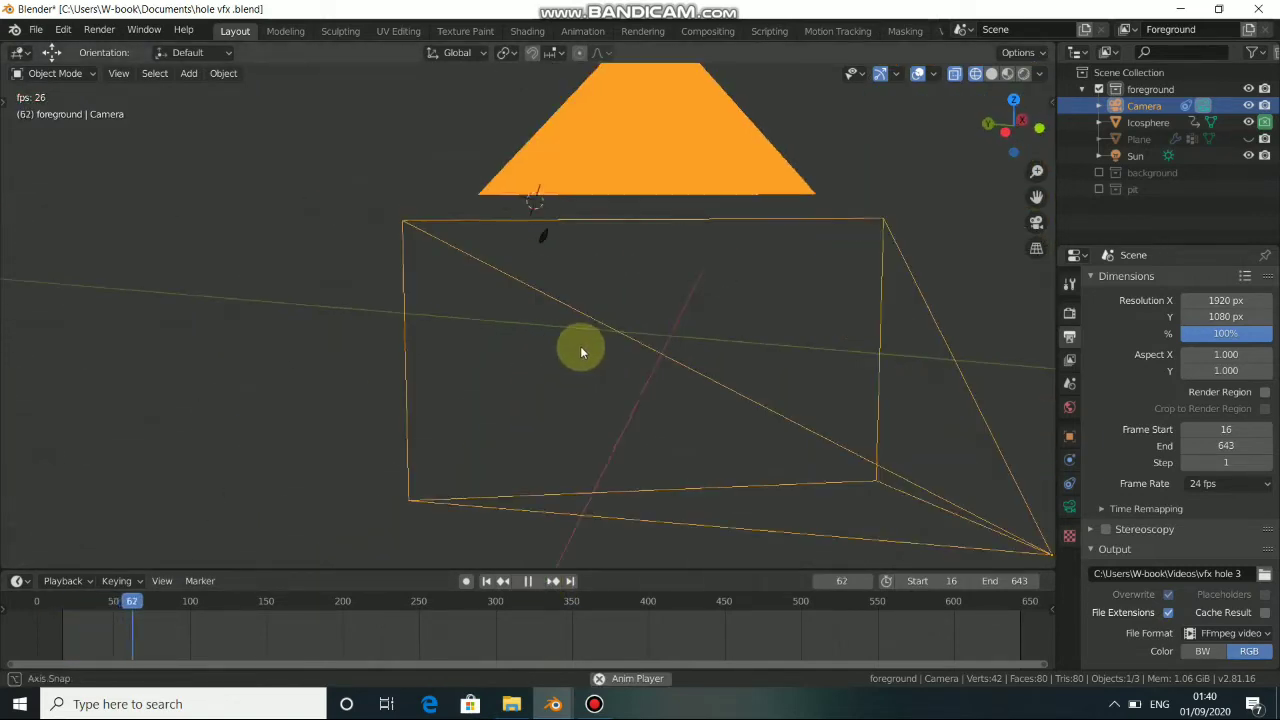
pyautogui.press('KP_0')
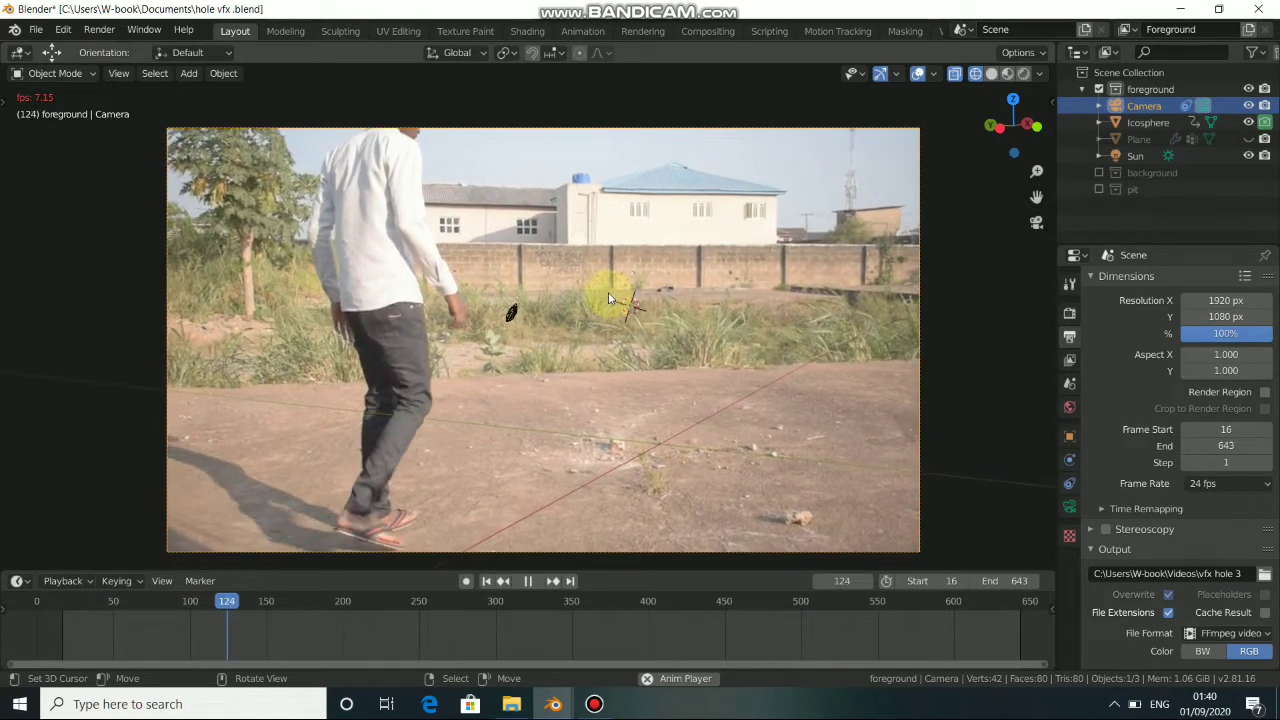
pyautogui.click(528, 580)
# Leave camera view and start an Alembic (.abc) export of the scene.
pyautogui.press('KP_0')
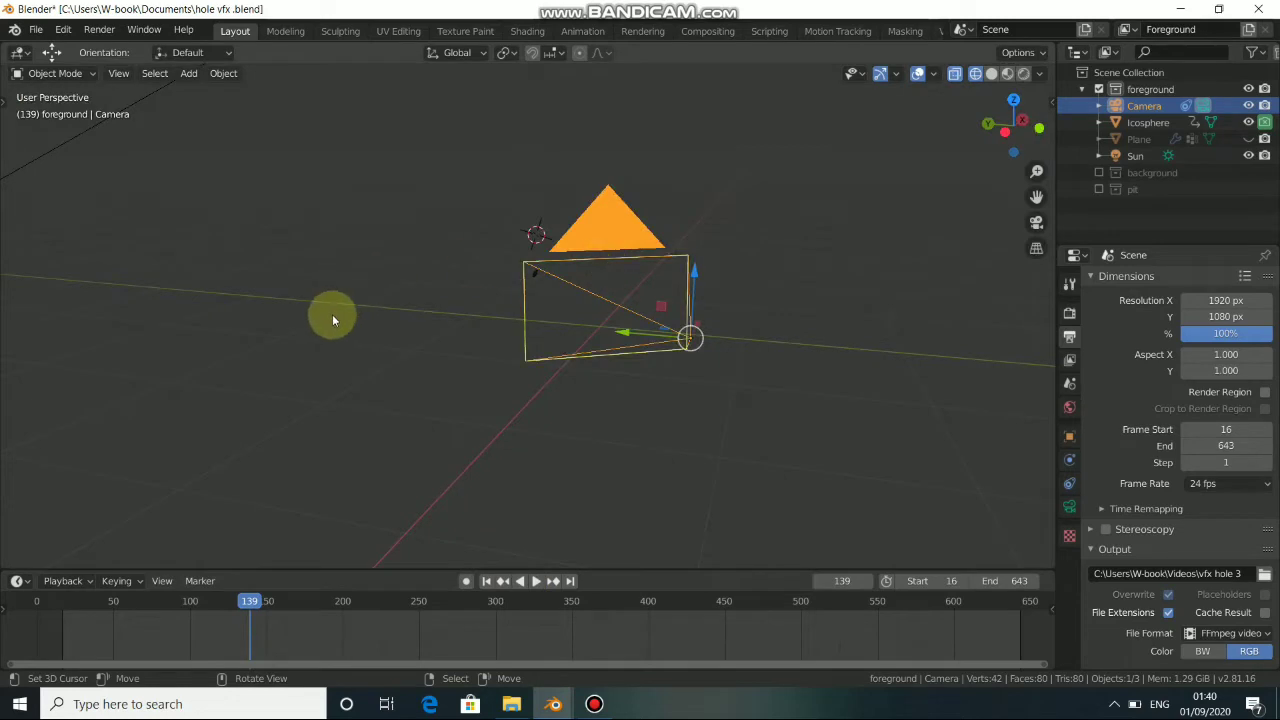
pyautogui.moveTo(431, 343)
pyautogui.mouseDown(button='middle')
pyautogui.moveTo(583, 349)
pyautogui.moveTo(700, 323)
pyautogui.moveTo(478, 306)
pyautogui.mouseUp(button='middle')
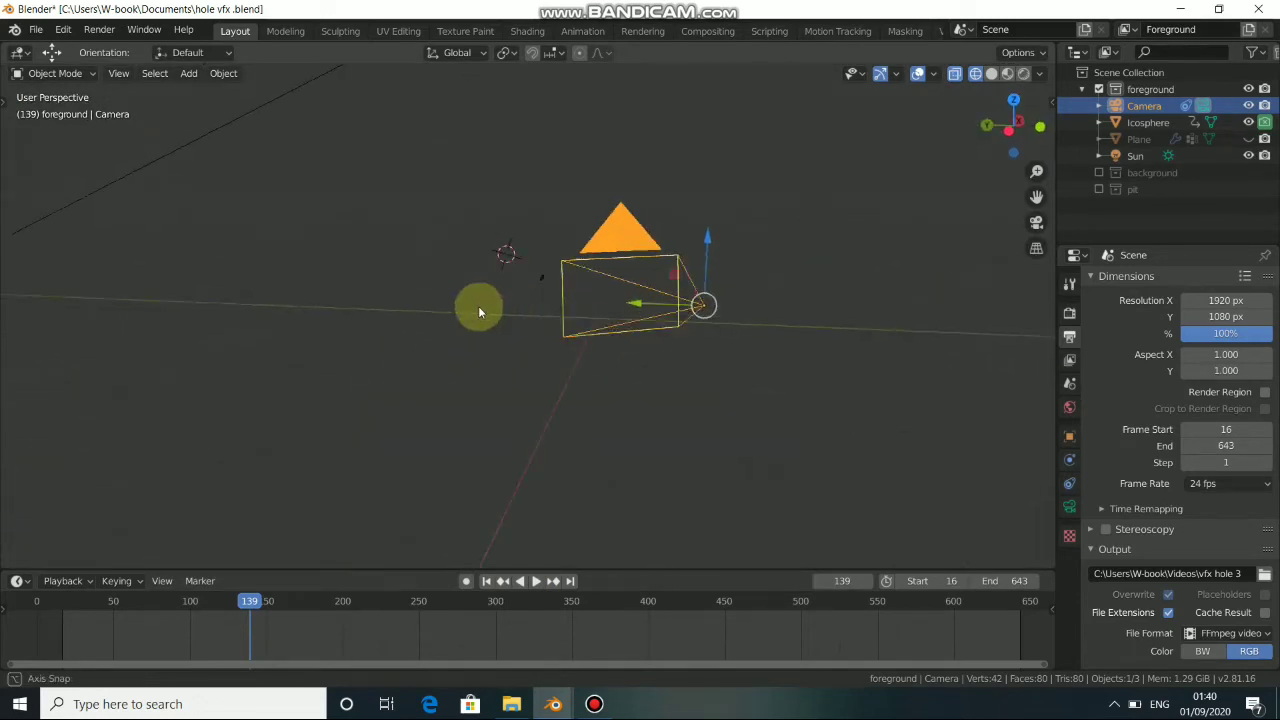
pyautogui.click(36, 30)
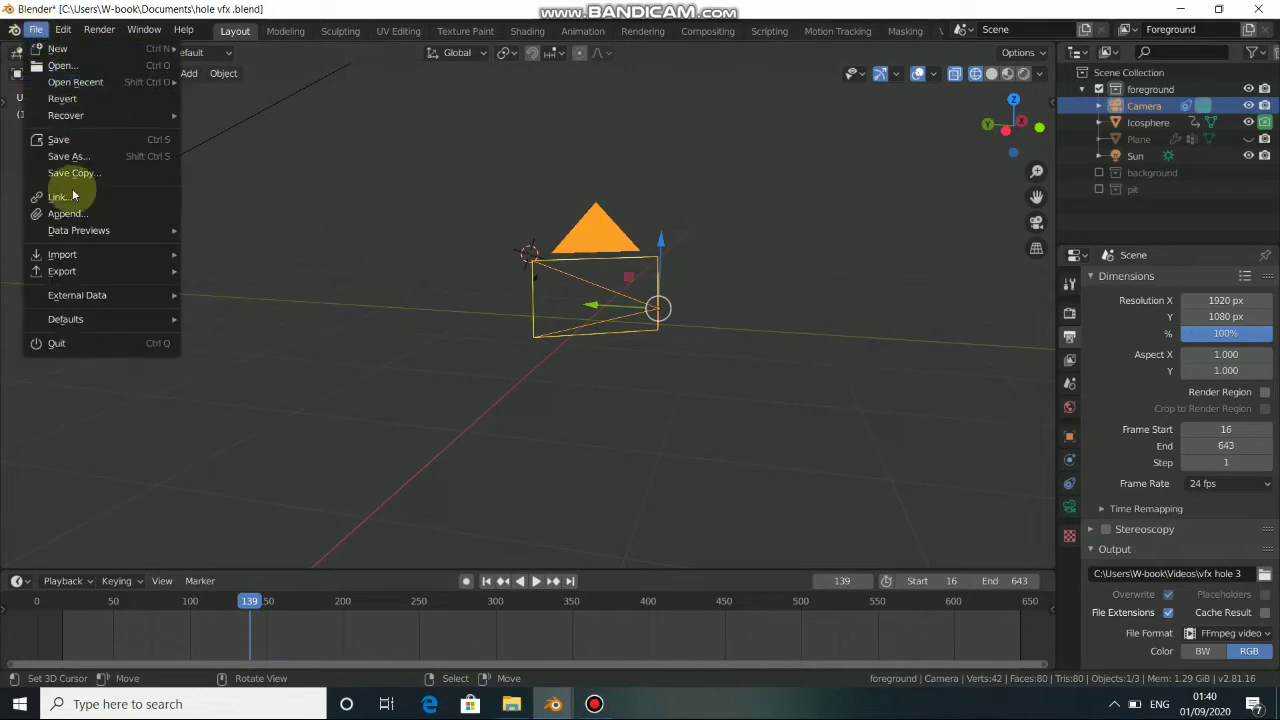
pyautogui.moveTo(62, 271)
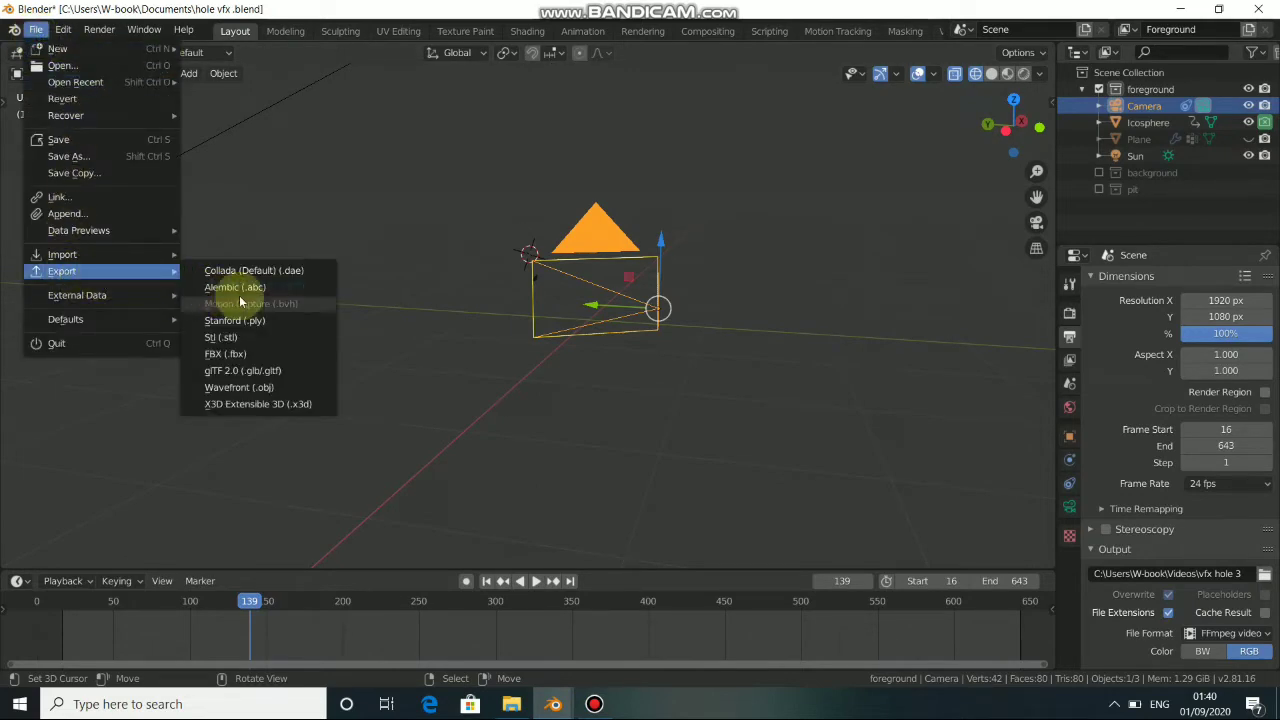
pyautogui.click(239, 287)
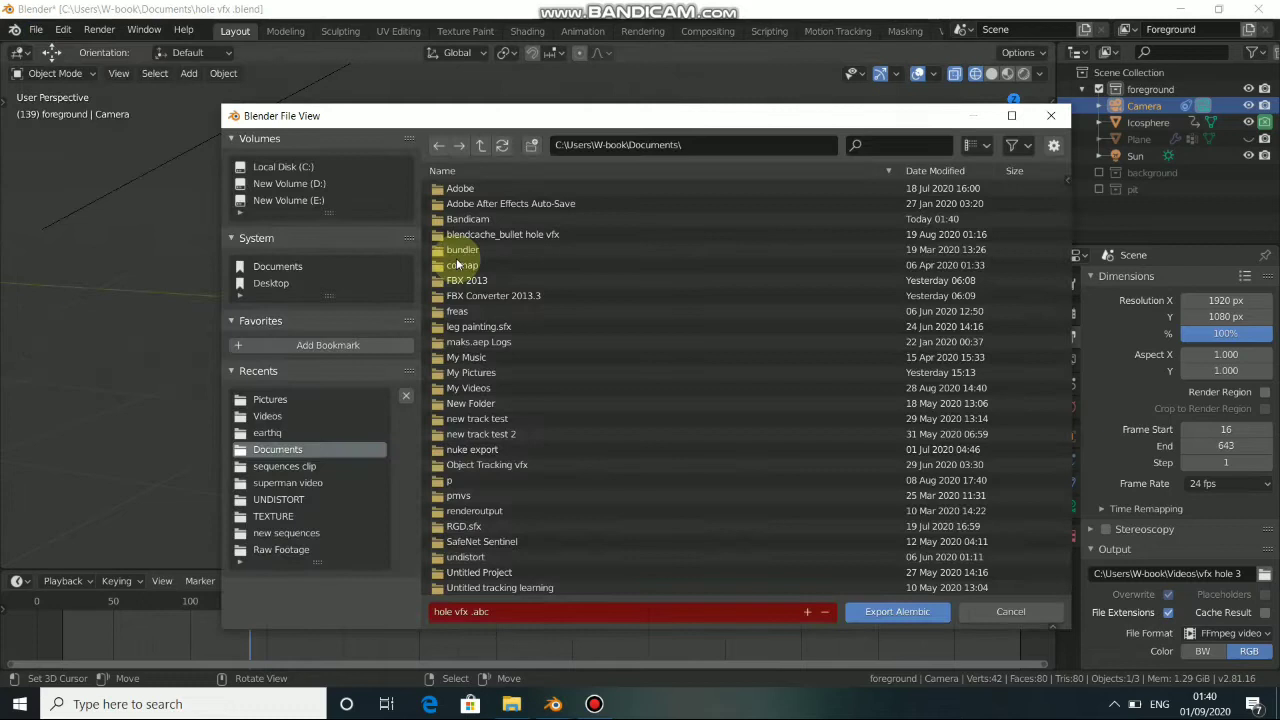
# Enable Selected Objects Only and save 'hole vfx .abc' into the Pictures TEXTURE folder.
pyautogui.click(1054, 145)
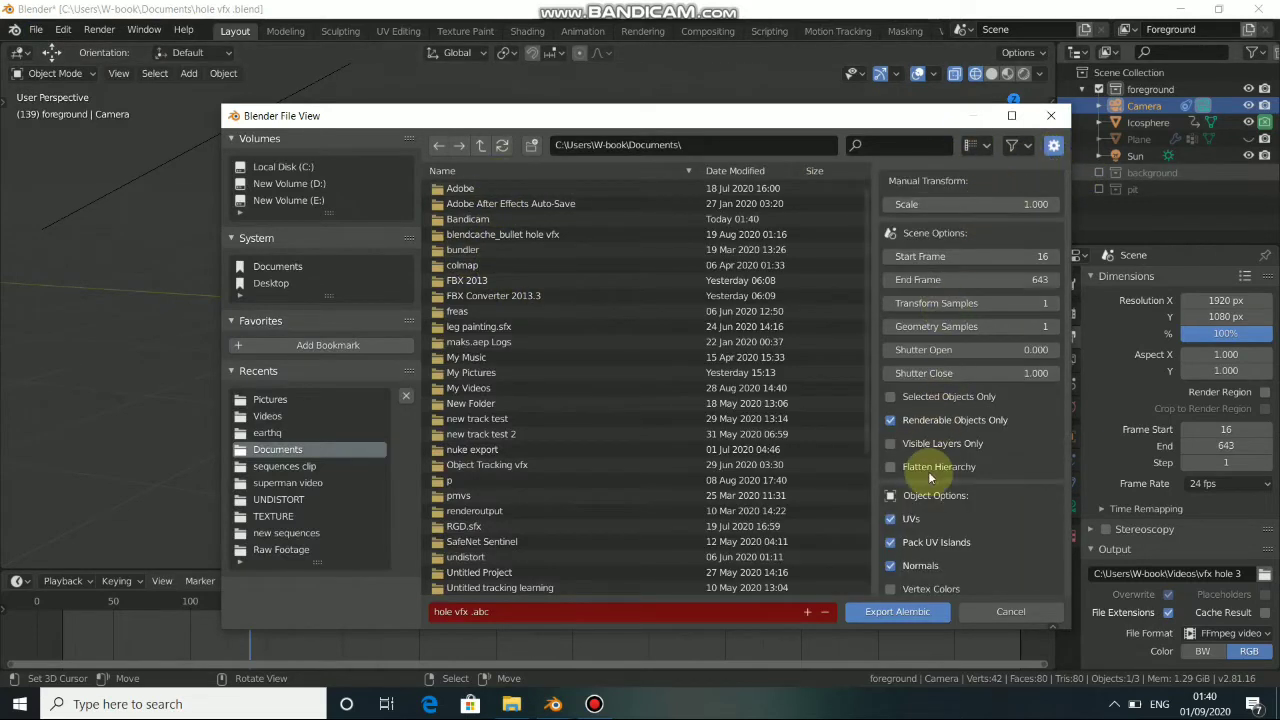
pyautogui.scroll(-1, 917, 474)
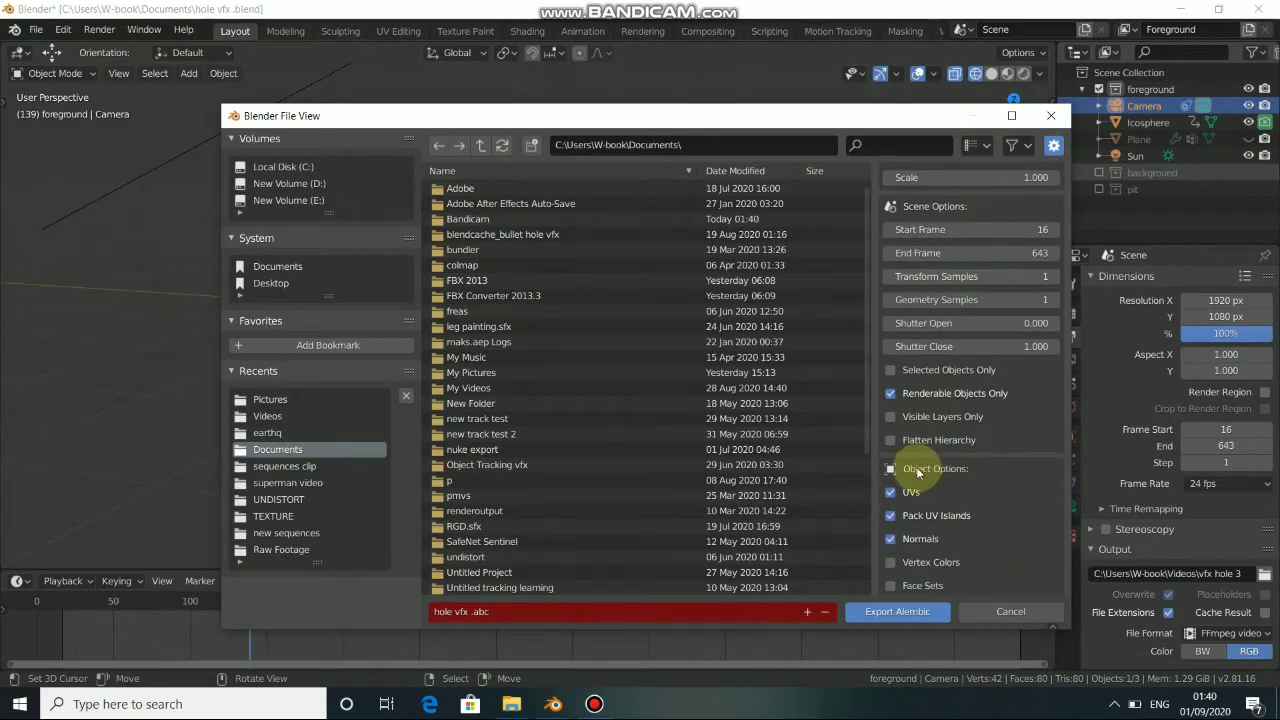
pyautogui.click(891, 371)
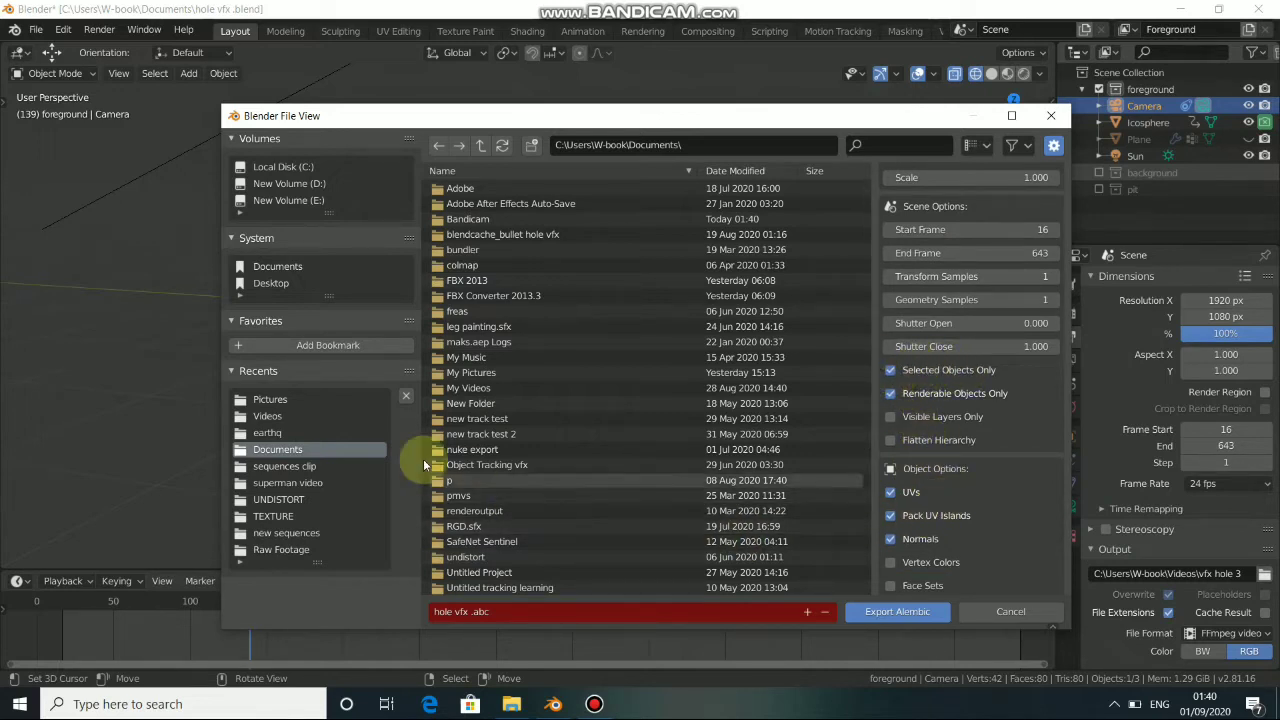
pyautogui.click(270, 415)
pyautogui.click(295, 467)
pyautogui.click(293, 485)
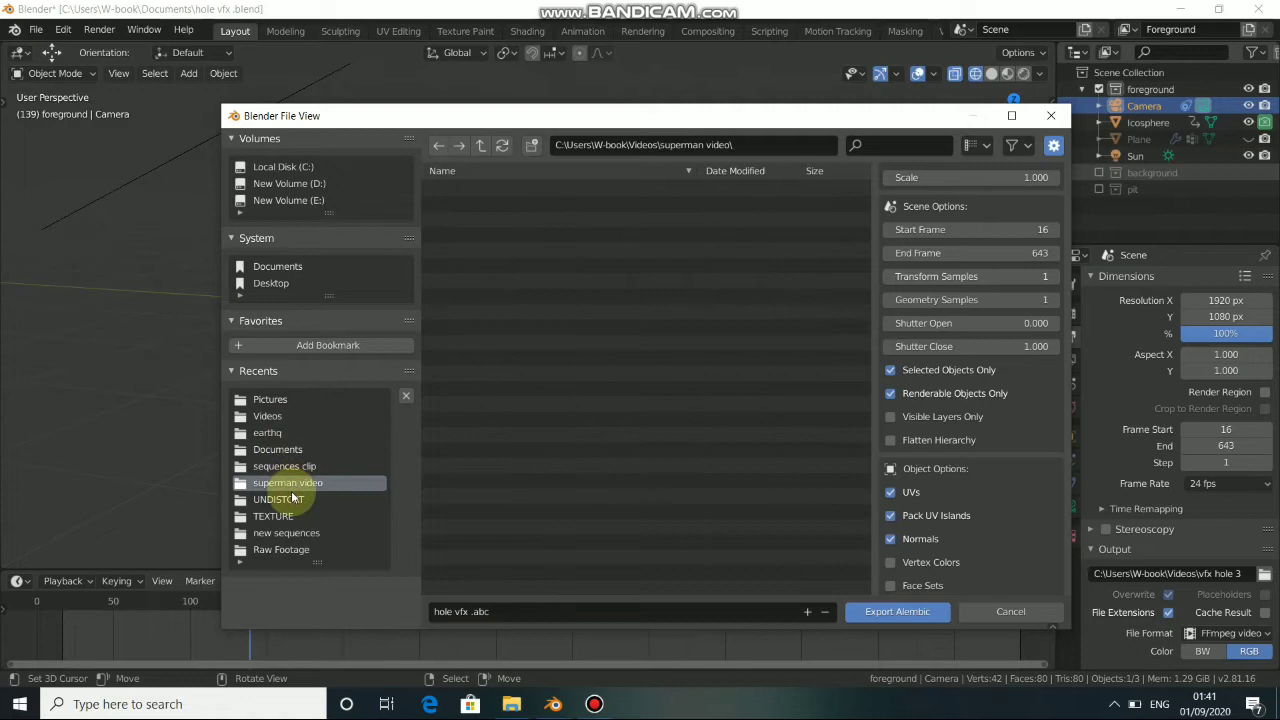
pyautogui.click(295, 516)
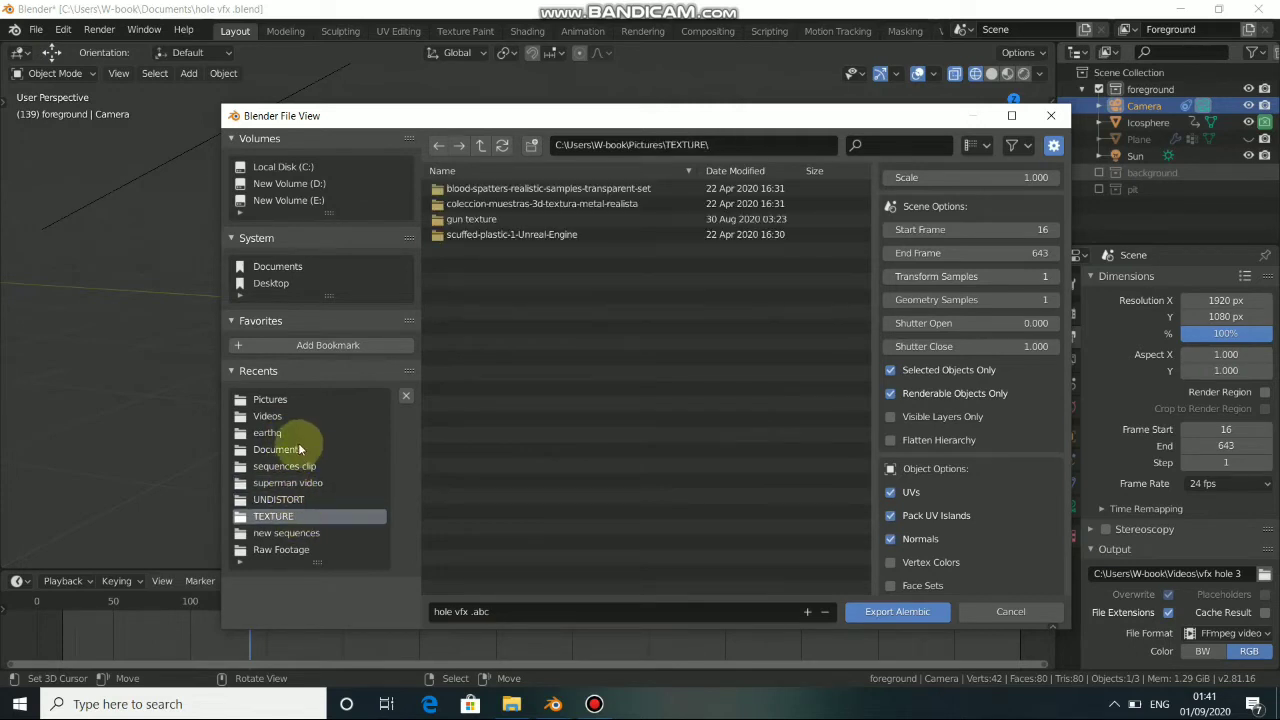
pyautogui.click(870, 611)
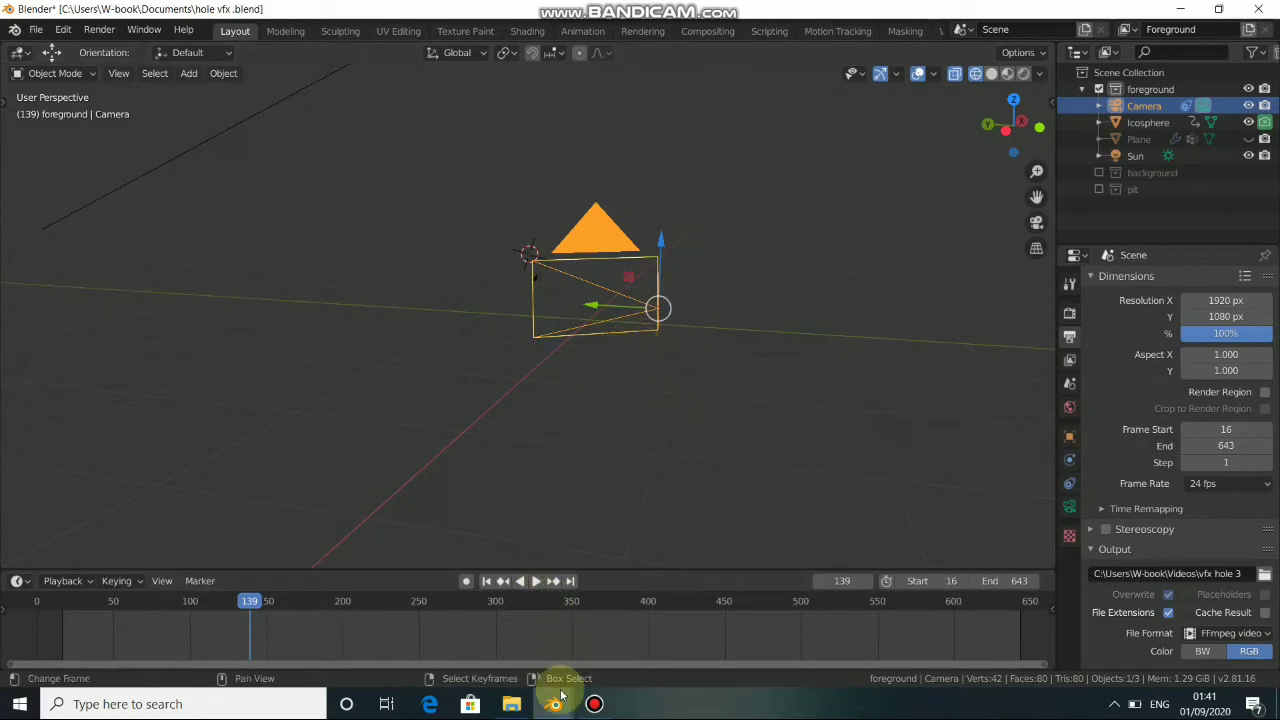
pyautogui.moveTo(553, 704)
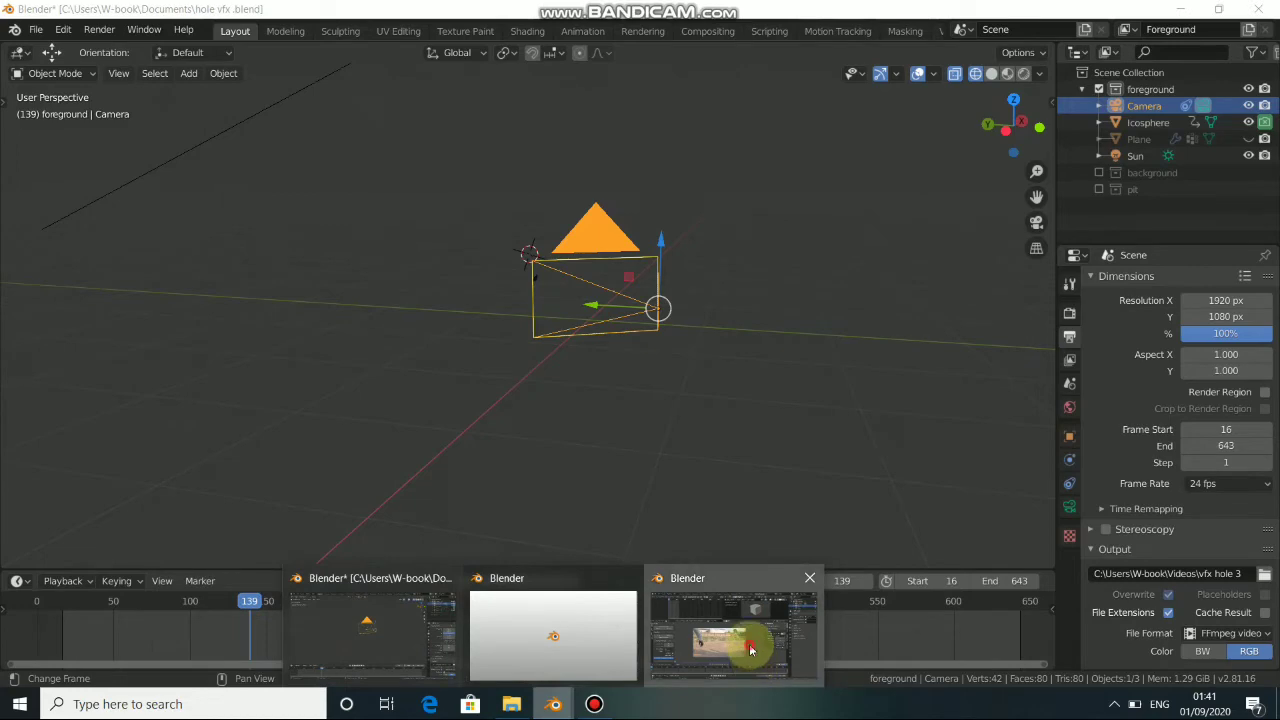
# Delete the default camera, cube and light in the other project's Layout workspace.
pyautogui.click(745, 638)
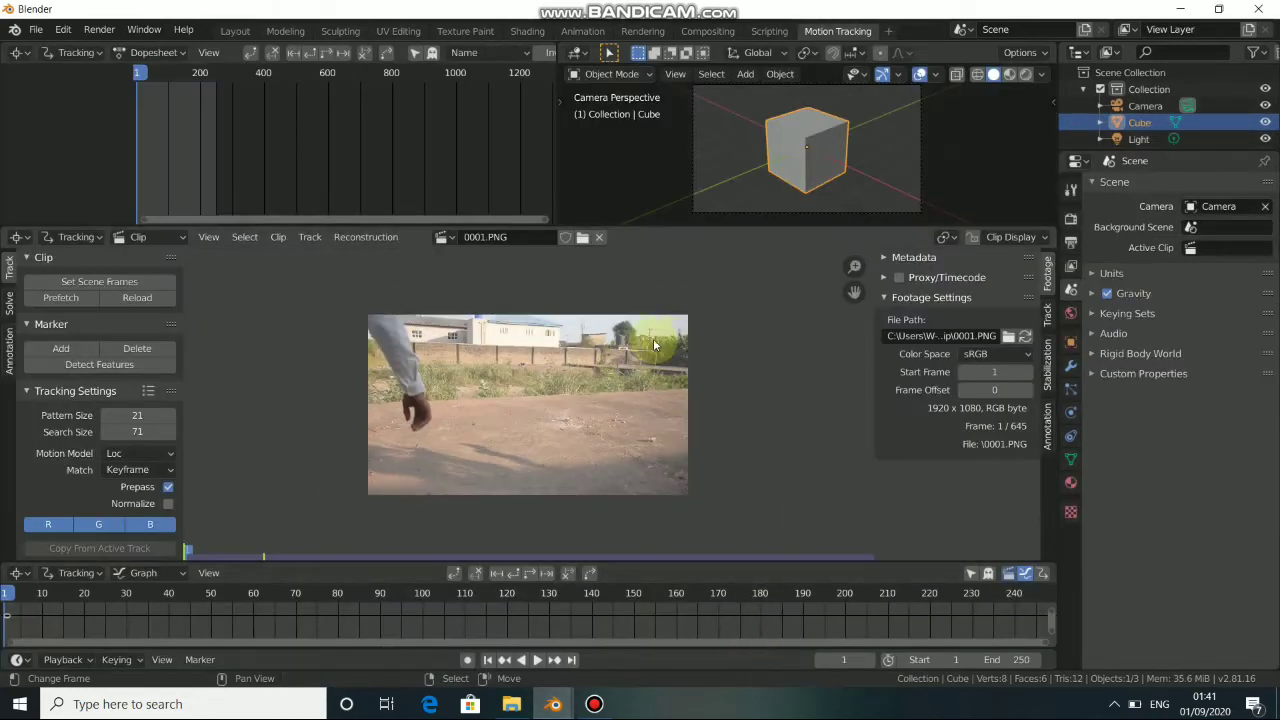
pyautogui.click(233, 33)
pyautogui.moveTo(450, 420)
pyautogui.mouseDown(button='middle')
pyautogui.moveTo(657, 412)
pyautogui.moveTo(666, 358)
pyautogui.mouseUp(button='middle')
pyautogui.click(768, 222)
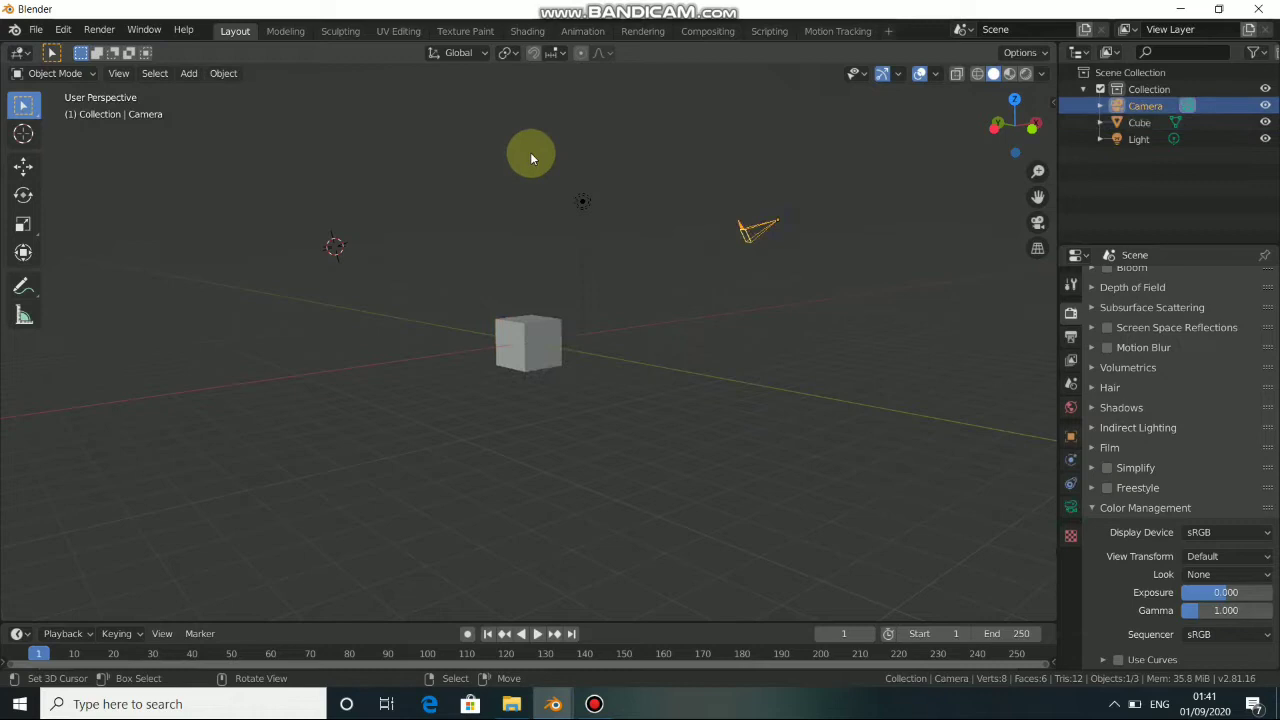
pyautogui.moveTo(540, 140); pyautogui.dragTo(834, 341)
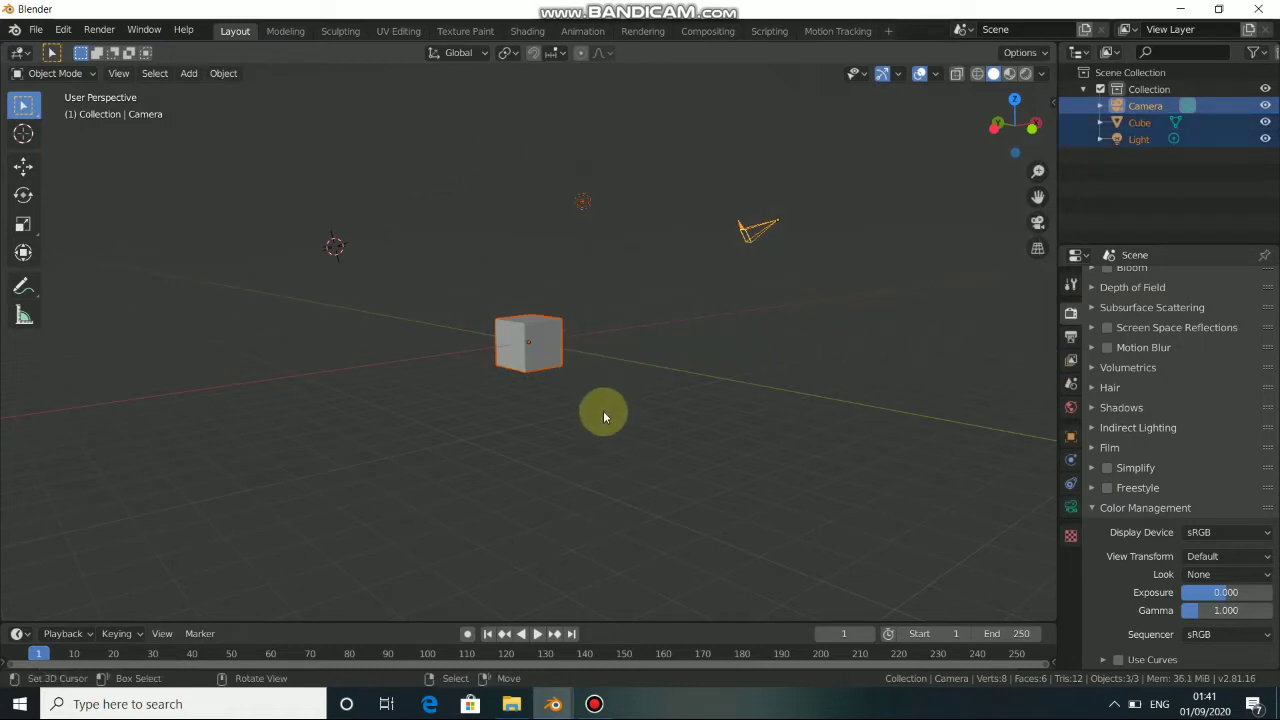
pyautogui.press('x')
pyautogui.click(630, 422)
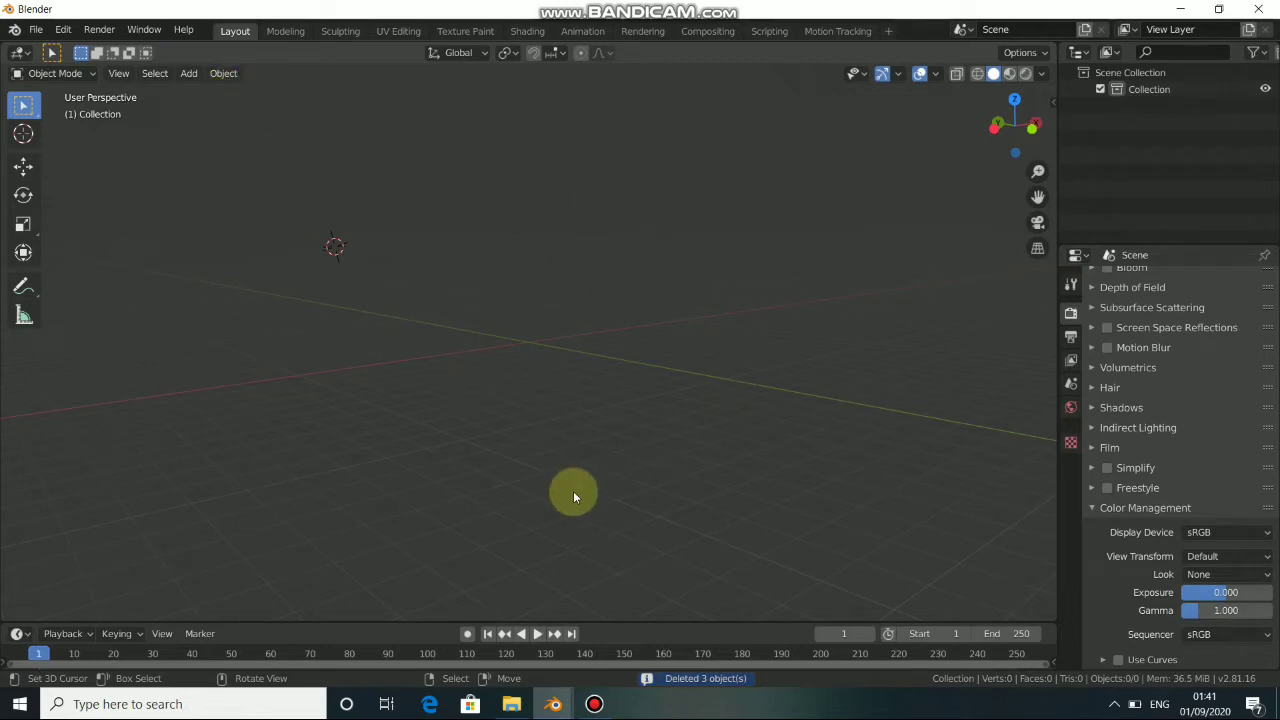
# Snap the 3D cursor to the world origin.
pyautogui.hotkey('shift', 's')
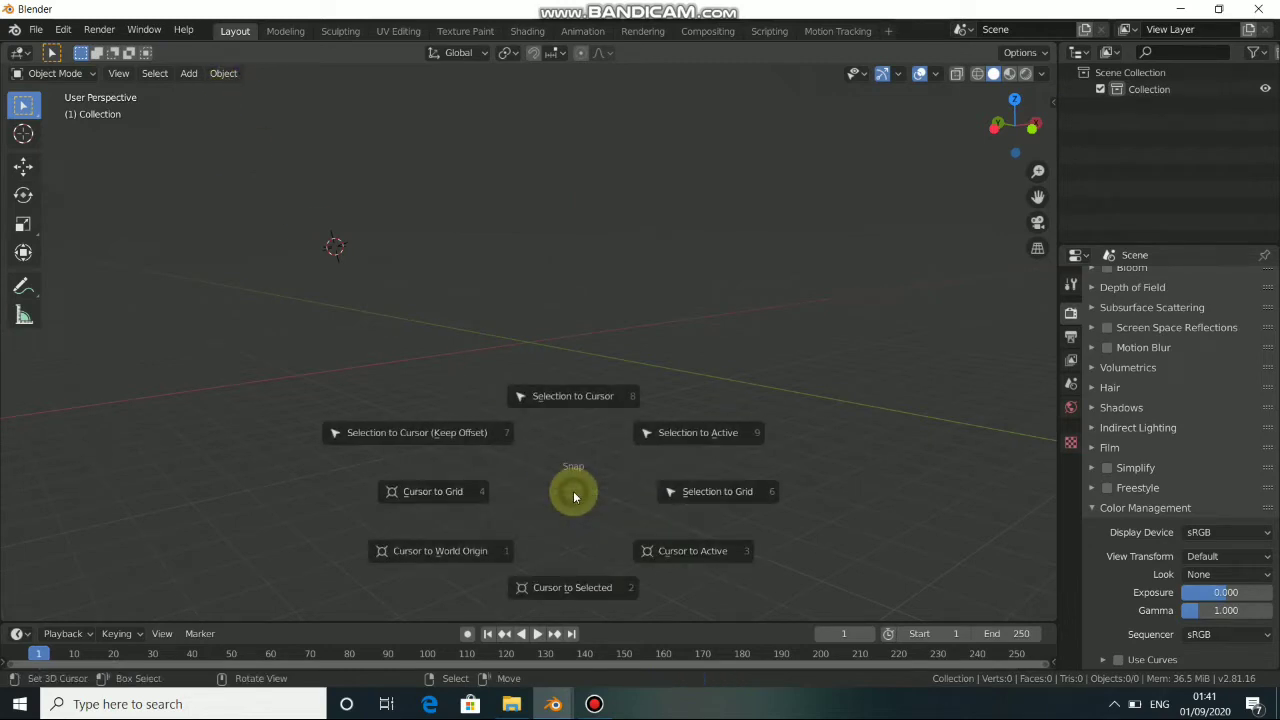
pyautogui.click(495, 574)
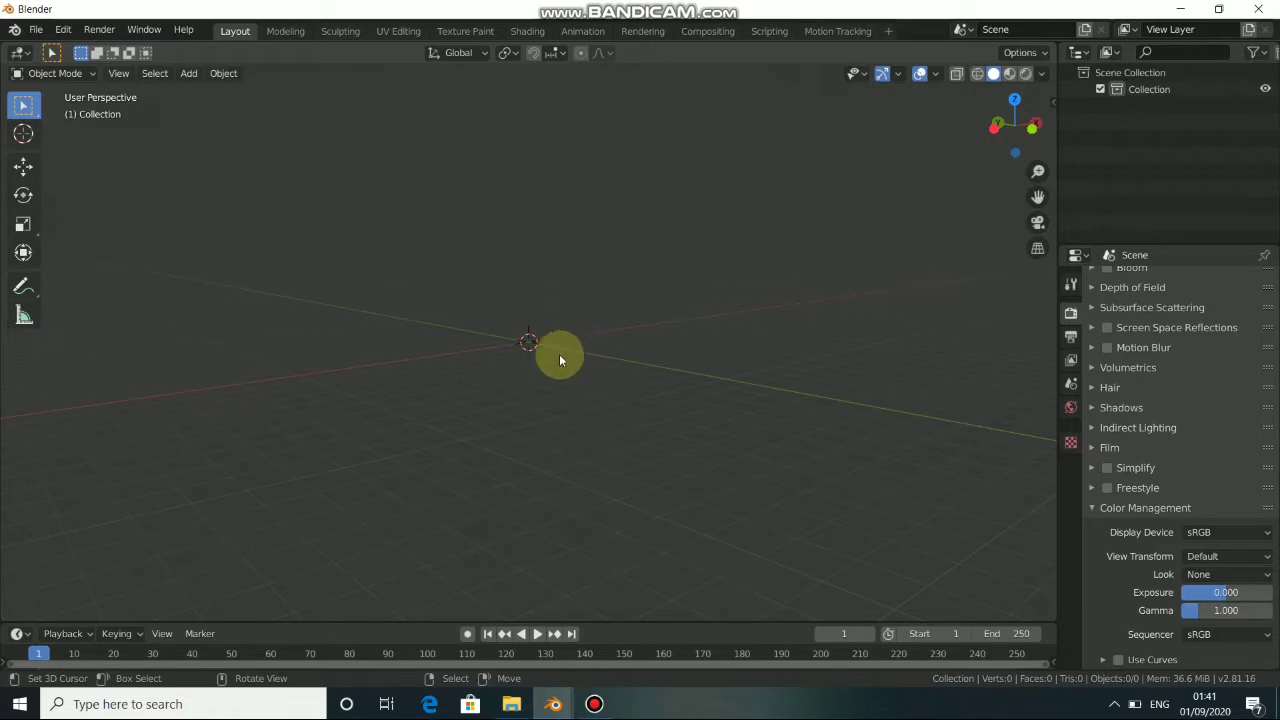
pyautogui.moveTo(559, 356)
pyautogui.mouseDown(button='middle')
pyautogui.moveTo(503, 418)
pyautogui.moveTo(526, 378)
pyautogui.mouseUp(button='middle')
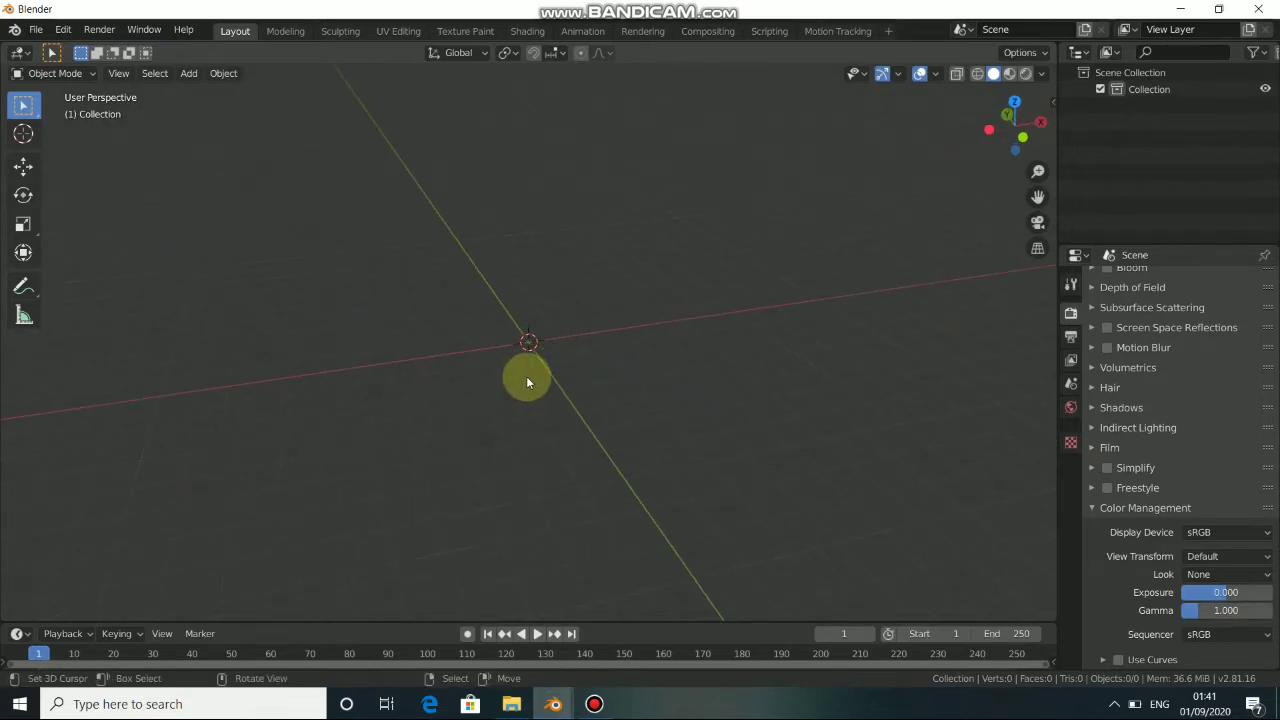
# Pick 'hole vfx .abc' from the TEXTURE folder in the Alembic import browser.
pyautogui.click(36, 30)
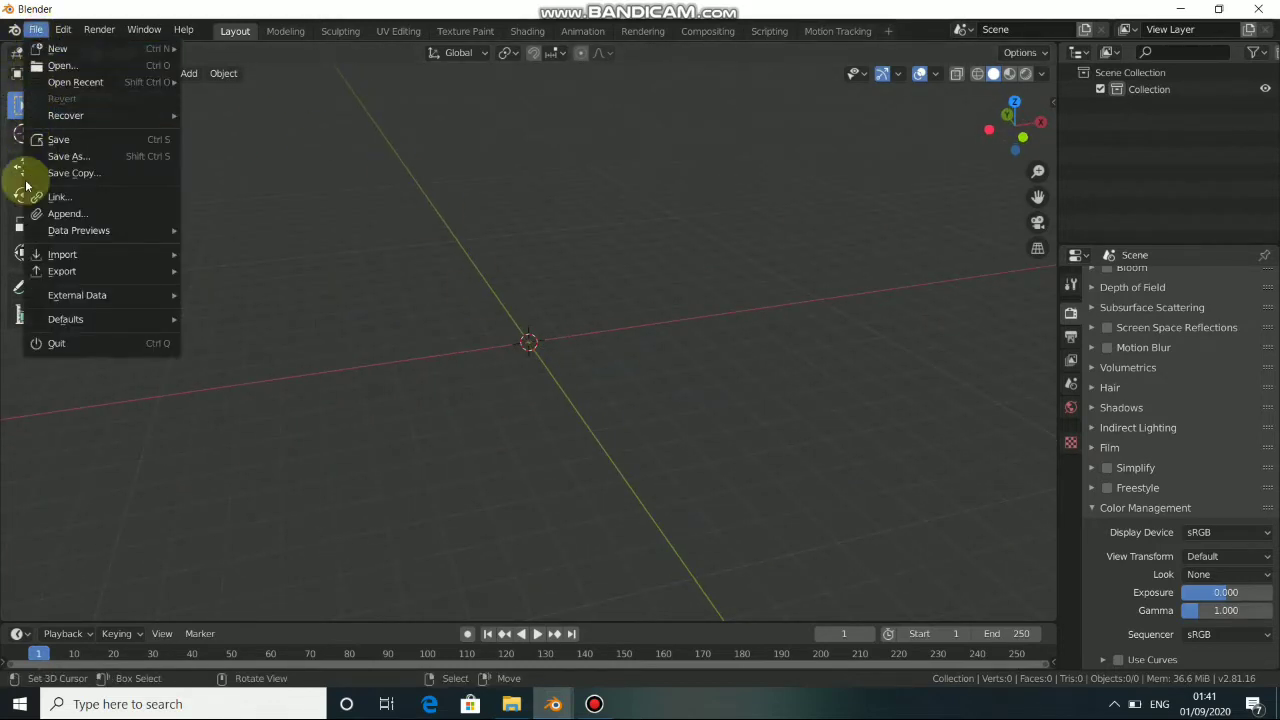
pyautogui.moveTo(62, 254)
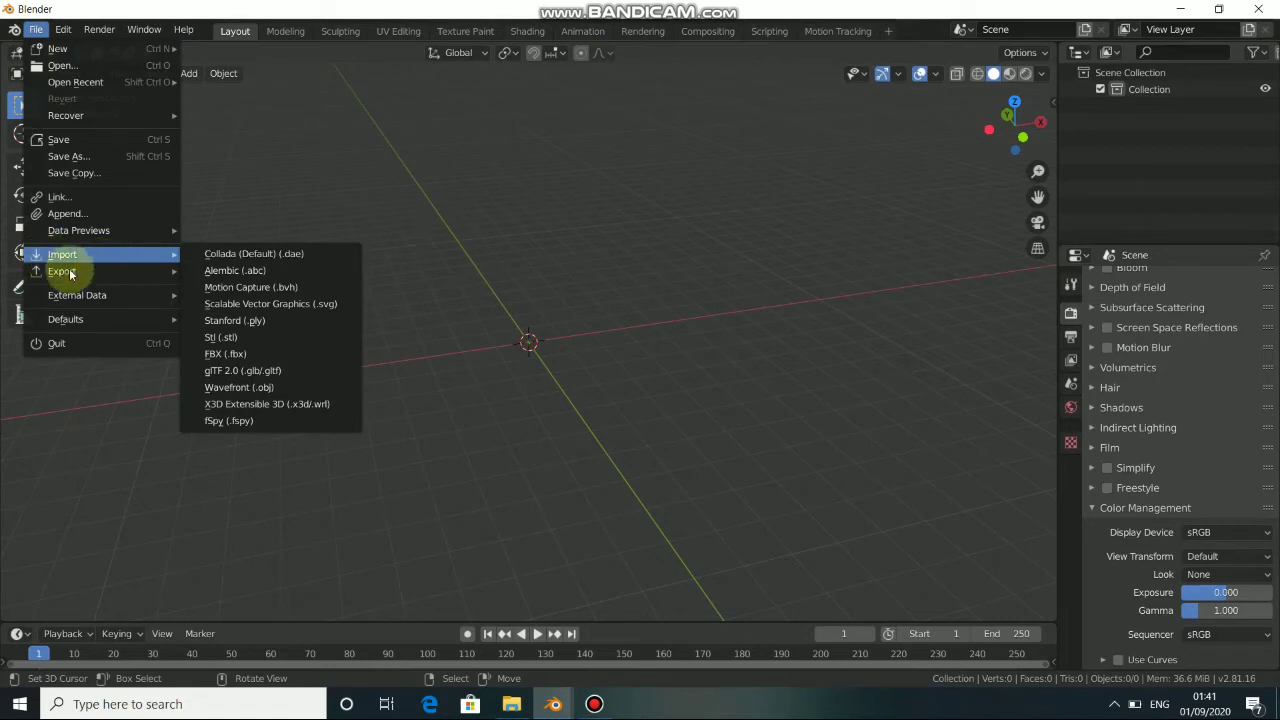
pyautogui.click(257, 273)
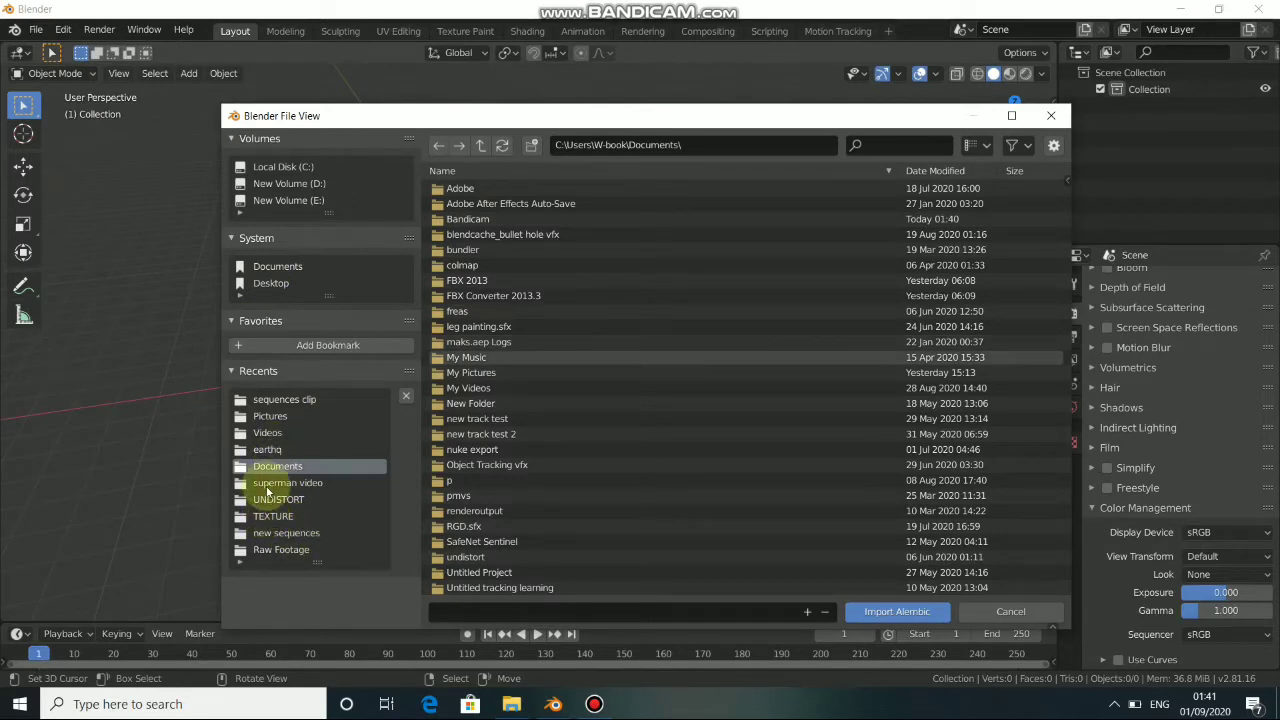
pyautogui.click(263, 517)
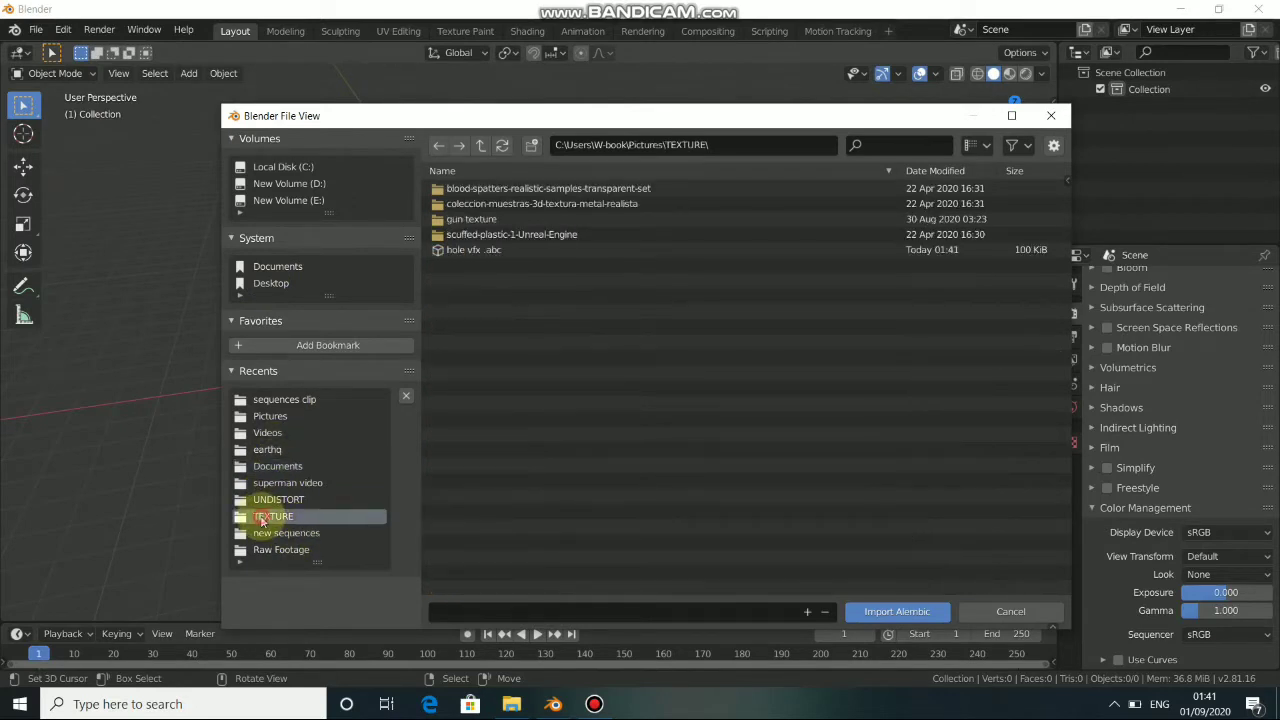
pyautogui.click(486, 253)
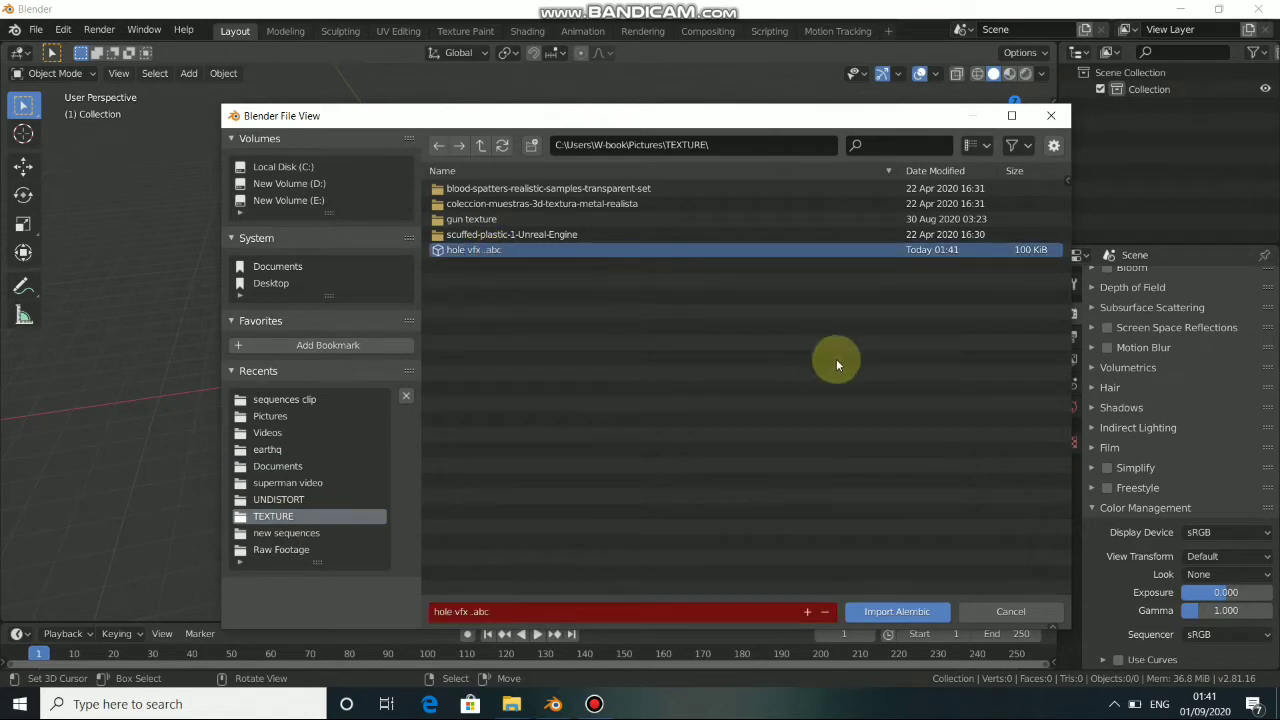
pyautogui.click(1056, 146)
pyautogui.click(785, 353)
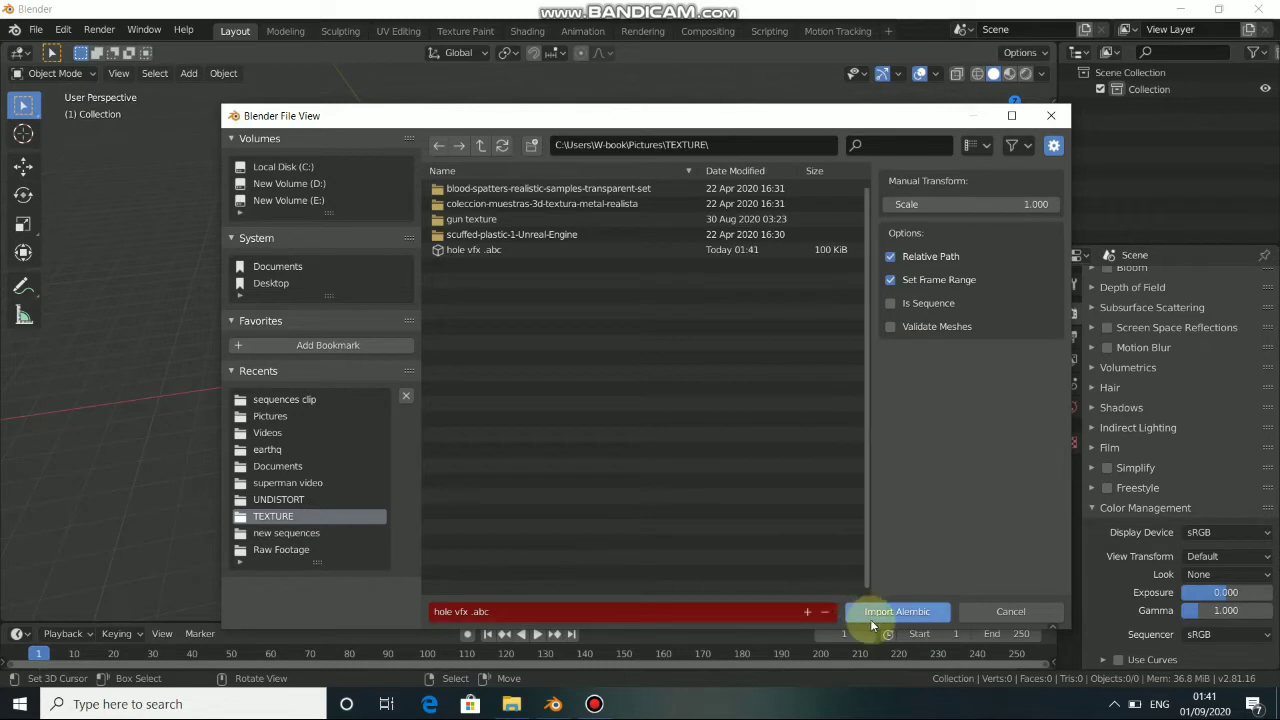
pyautogui.click(674, 247)
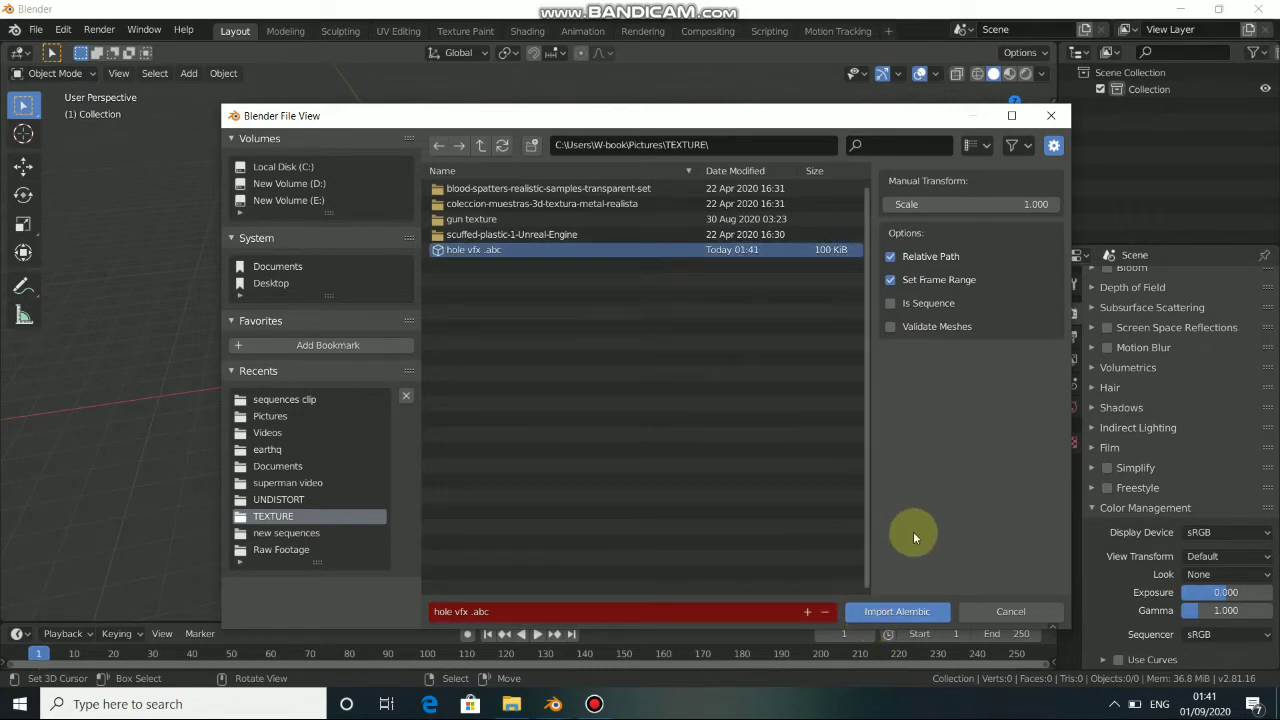
# Import the Alembic camera, play its frames 16–643, then reset and view through it.
pyautogui.click(884, 614)
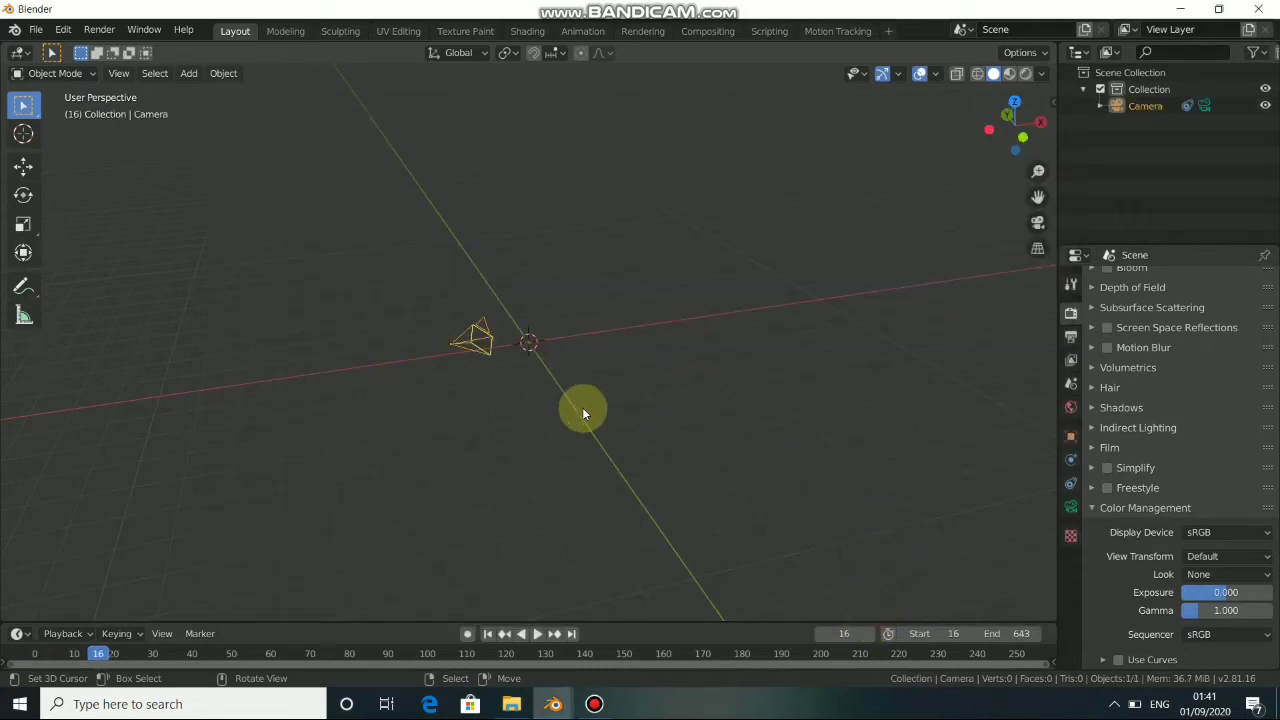
pyautogui.moveTo(582, 412); pyautogui.dragTo(706, 352, button='middle')
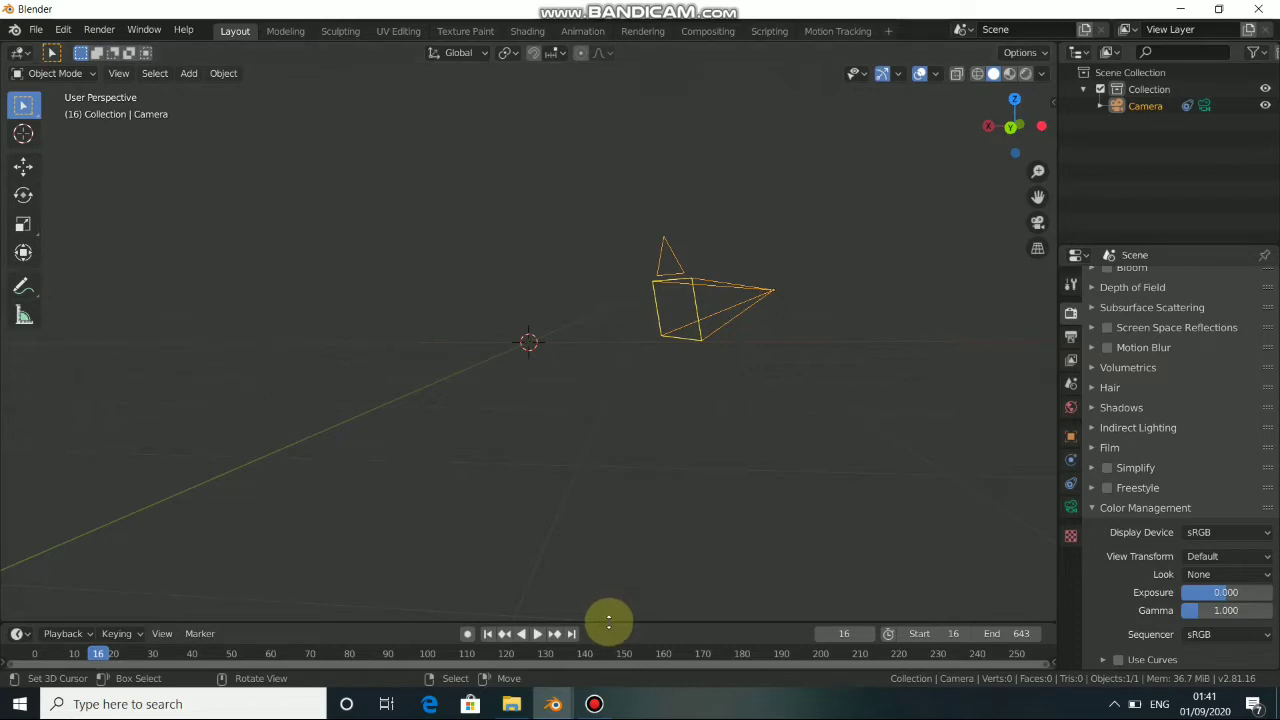
pyautogui.moveTo(608, 619); pyautogui.dragTo(608, 583)
pyautogui.click(541, 598)
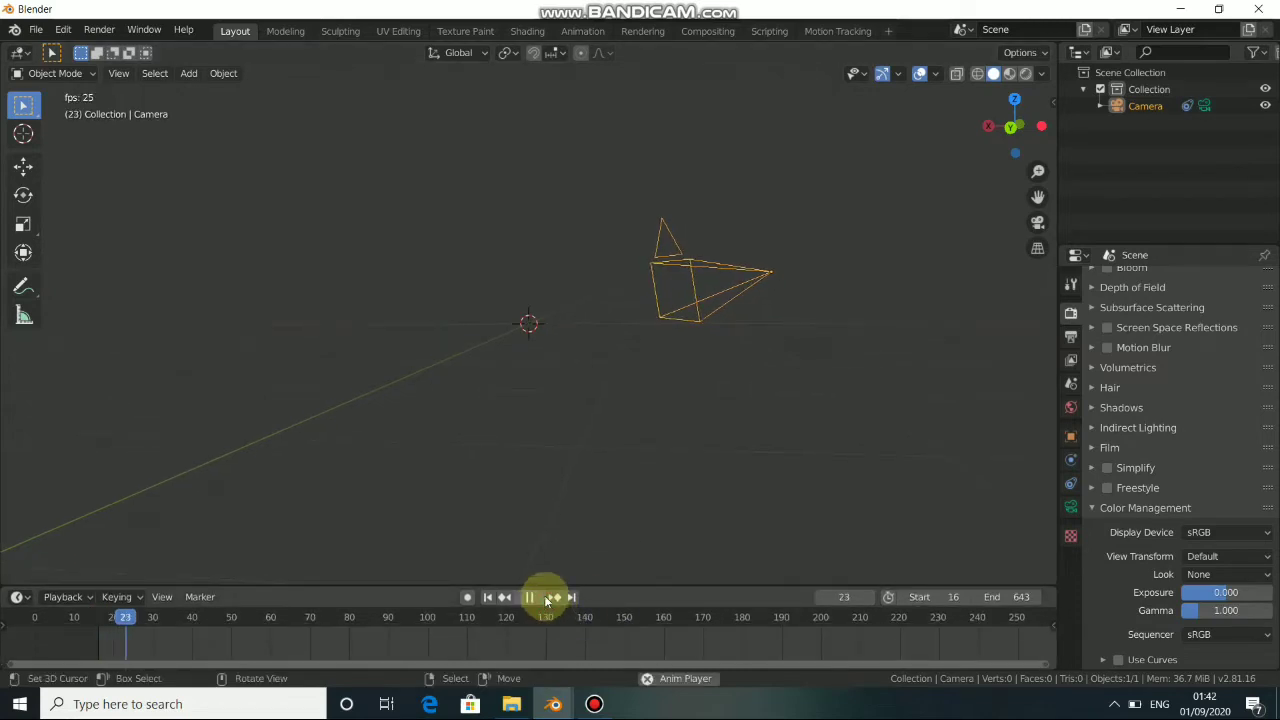
pyautogui.moveTo(600, 334)
pyautogui.mouseDown(button='middle')
pyautogui.moveTo(592, 402)
pyautogui.moveTo(600, 390)
pyautogui.moveTo(529, 318)
pyautogui.moveTo(644, 485)
pyautogui.mouseUp(button='middle')
pyautogui.click(538, 598)
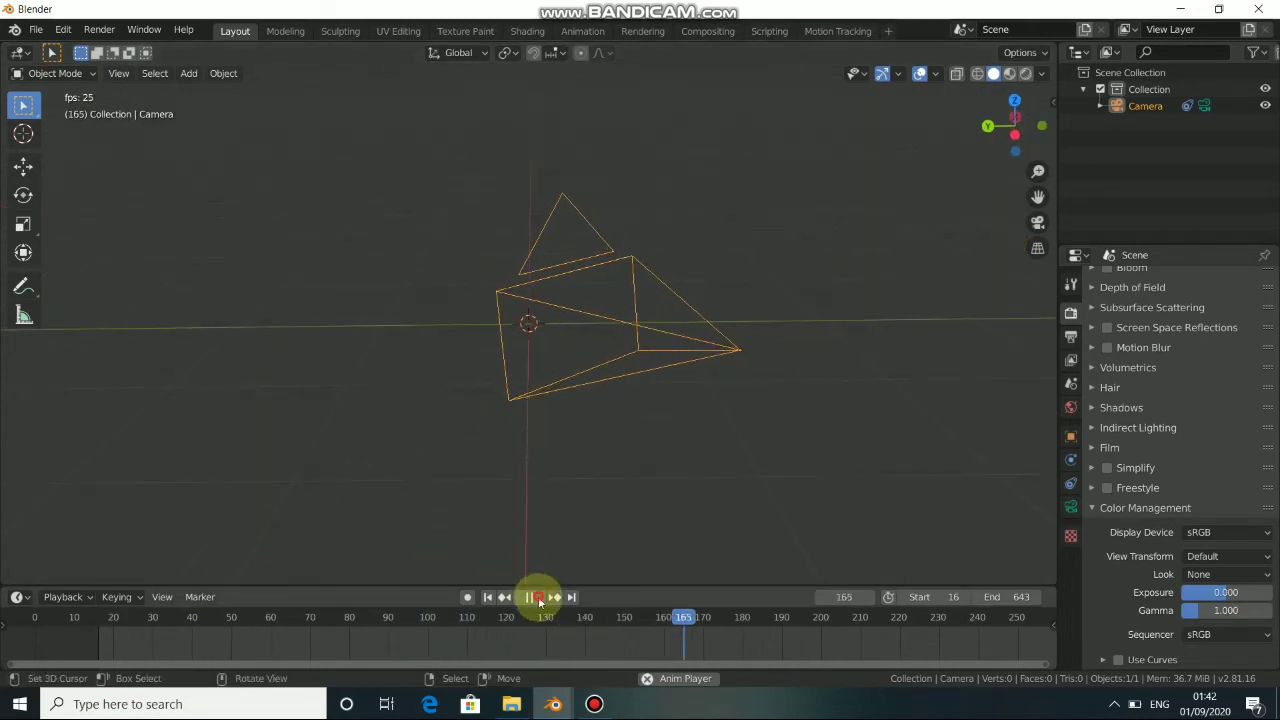
pyautogui.press('Escape')
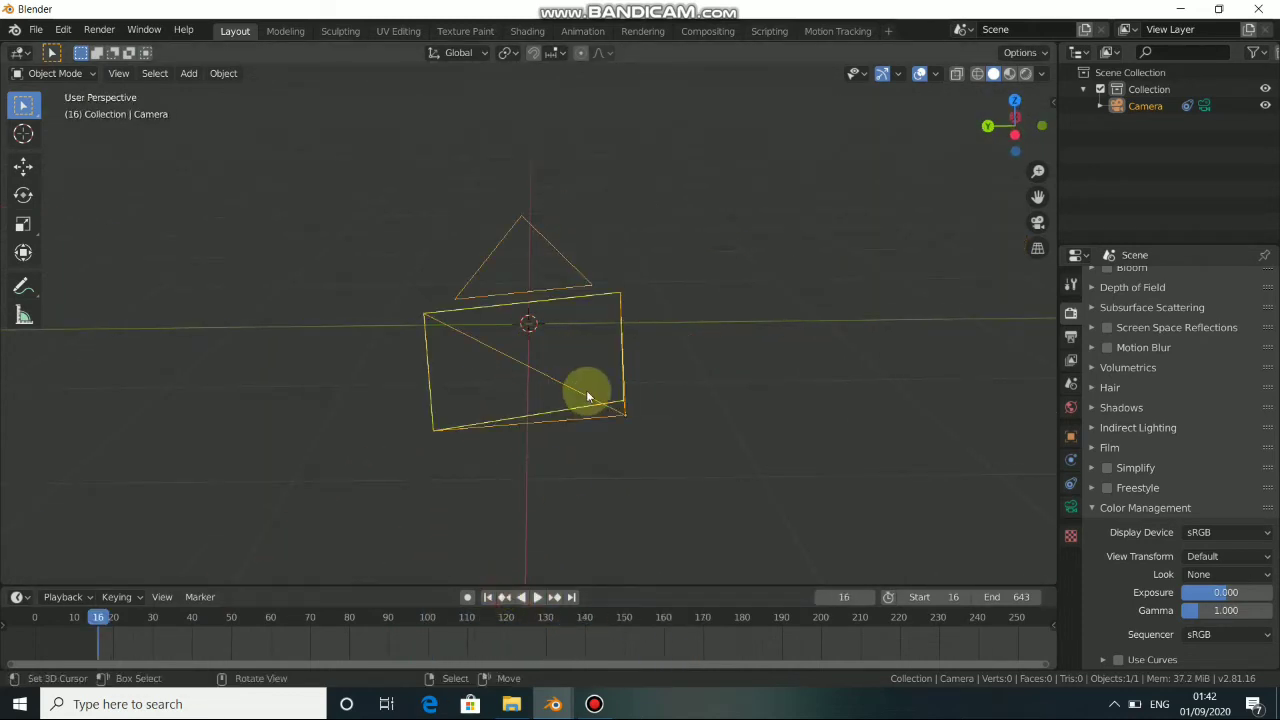
pyautogui.press('KP_0')
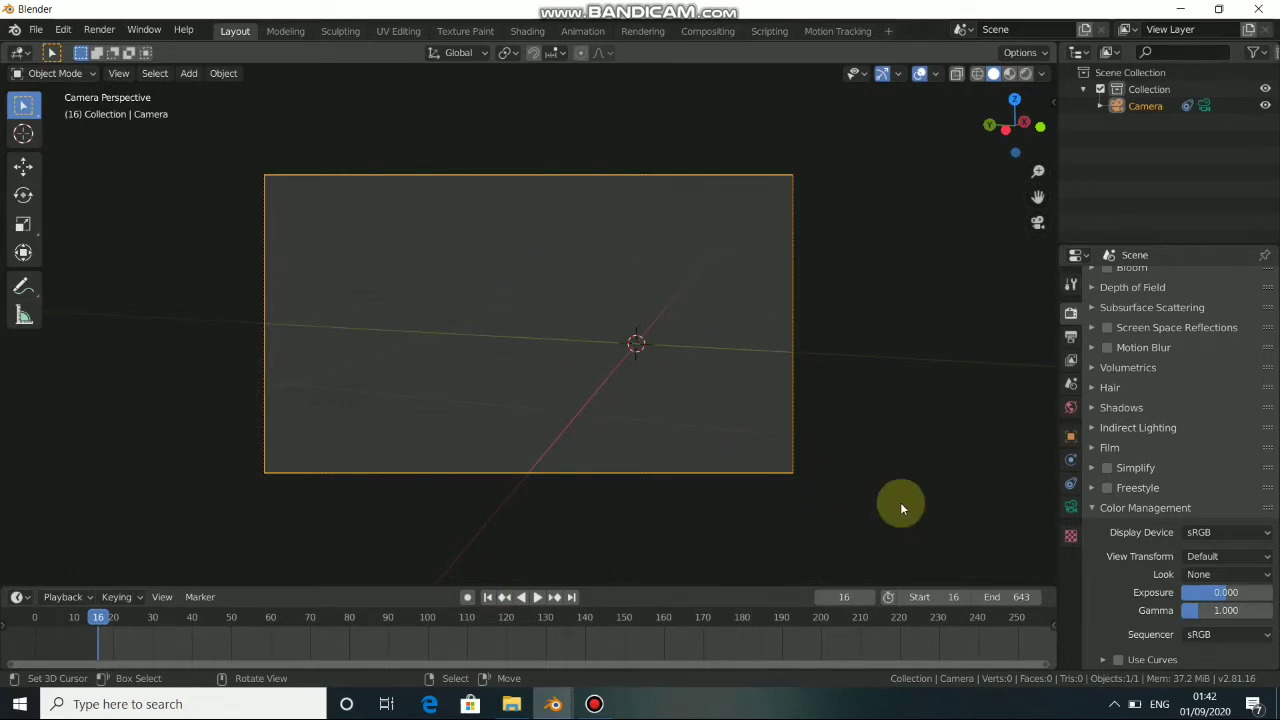
# Add a camera background image using the 0001.PNG movie clip as source.
pyautogui.click(1071, 508)
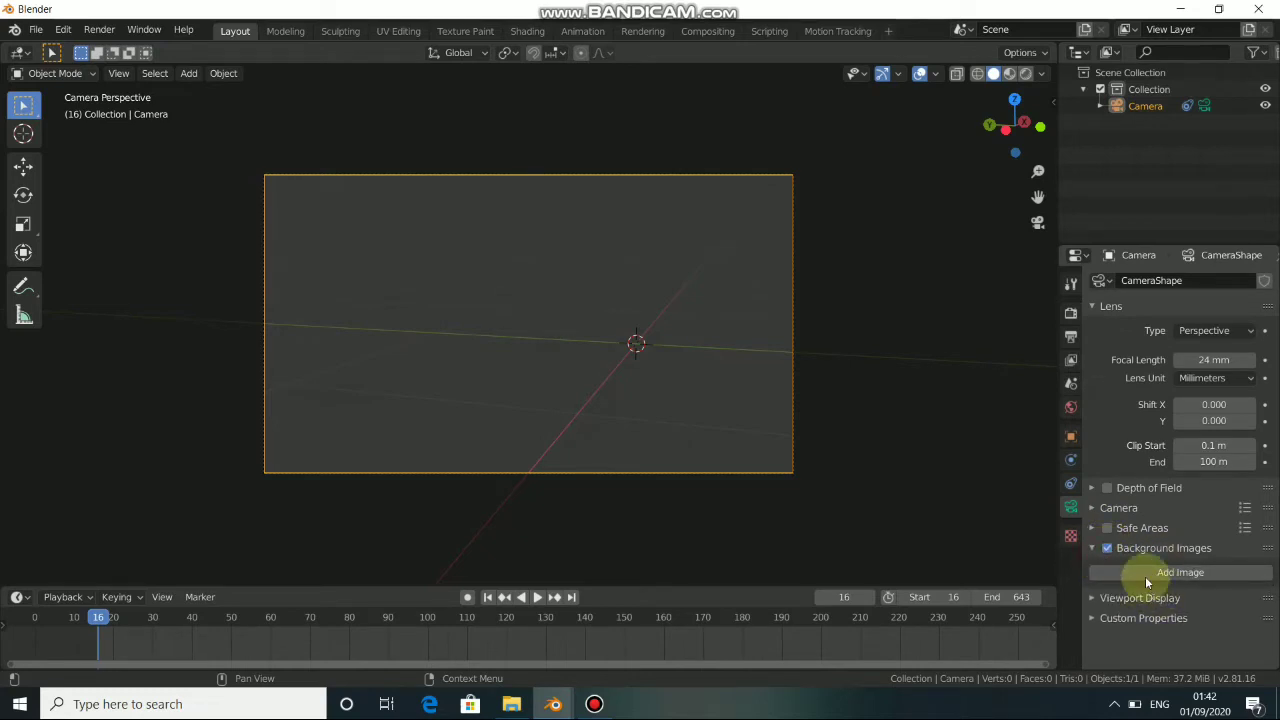
pyautogui.click(1150, 575)
pyautogui.scroll(-1, 1230, 620)
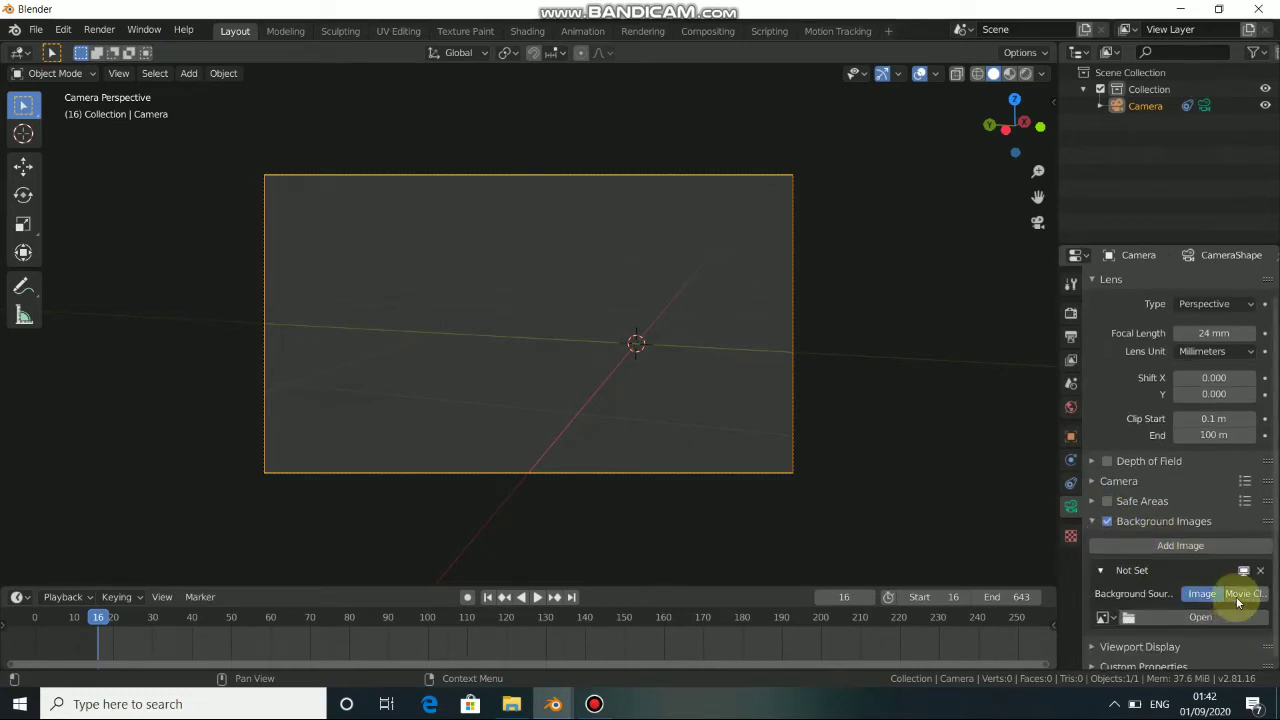
pyautogui.click(1103, 618)
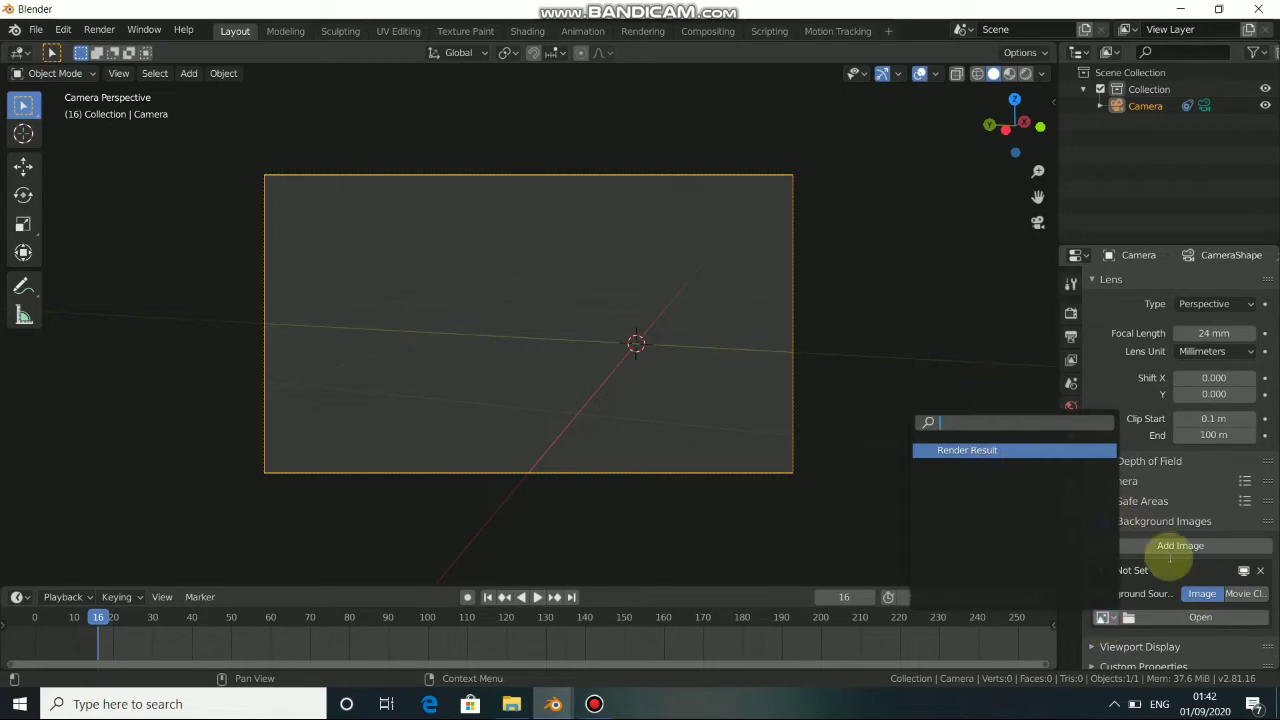
pyautogui.click(1245, 593)
pyautogui.scroll(-3, 1160, 620)
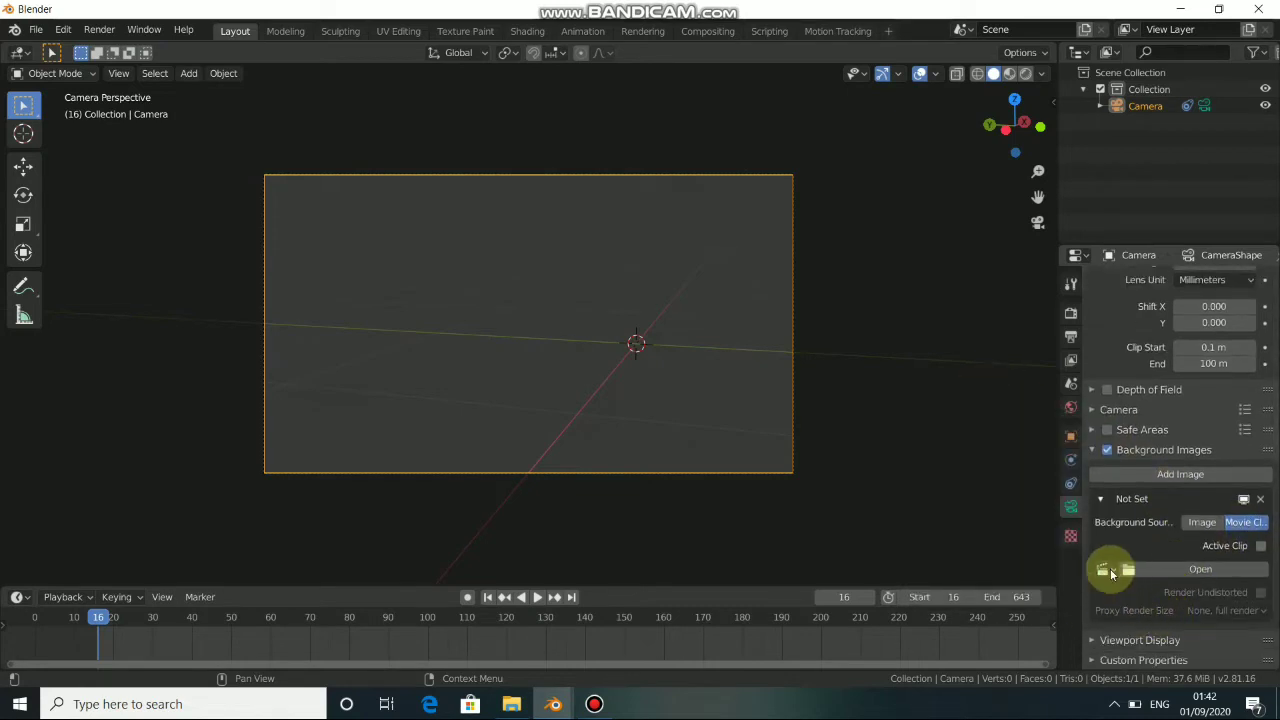
pyautogui.click(1104, 570)
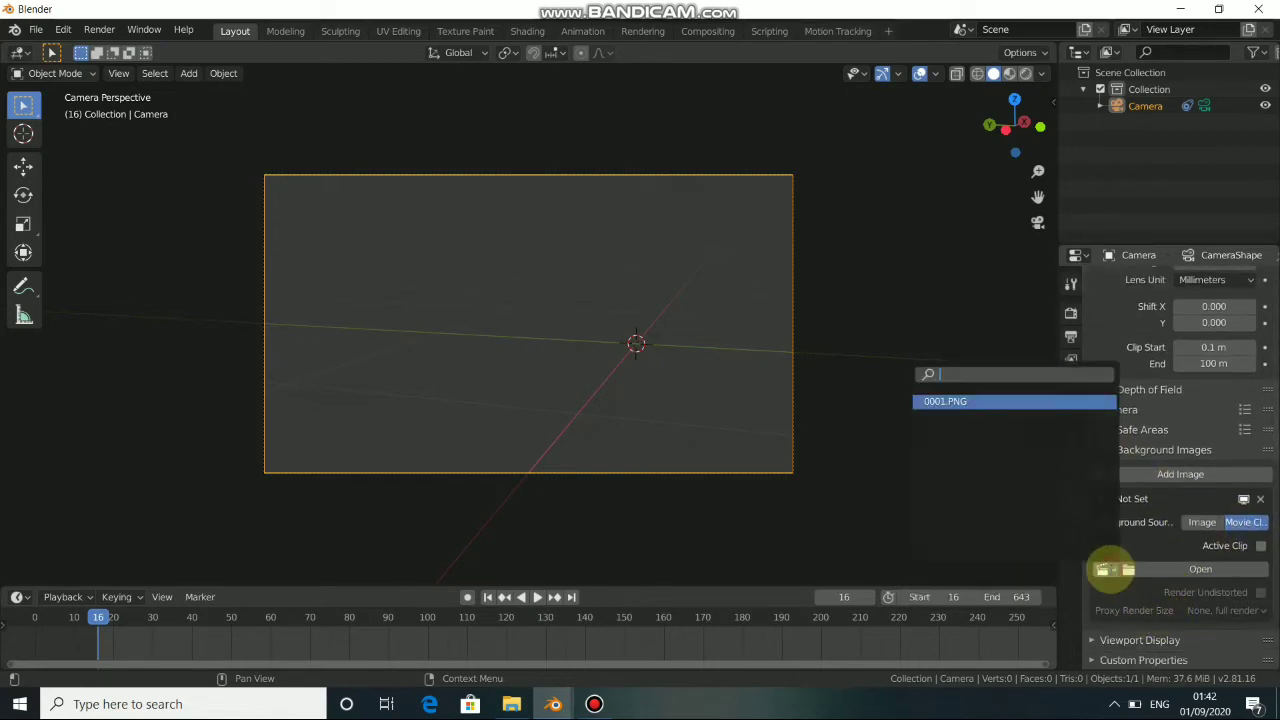
pyautogui.click(997, 401)
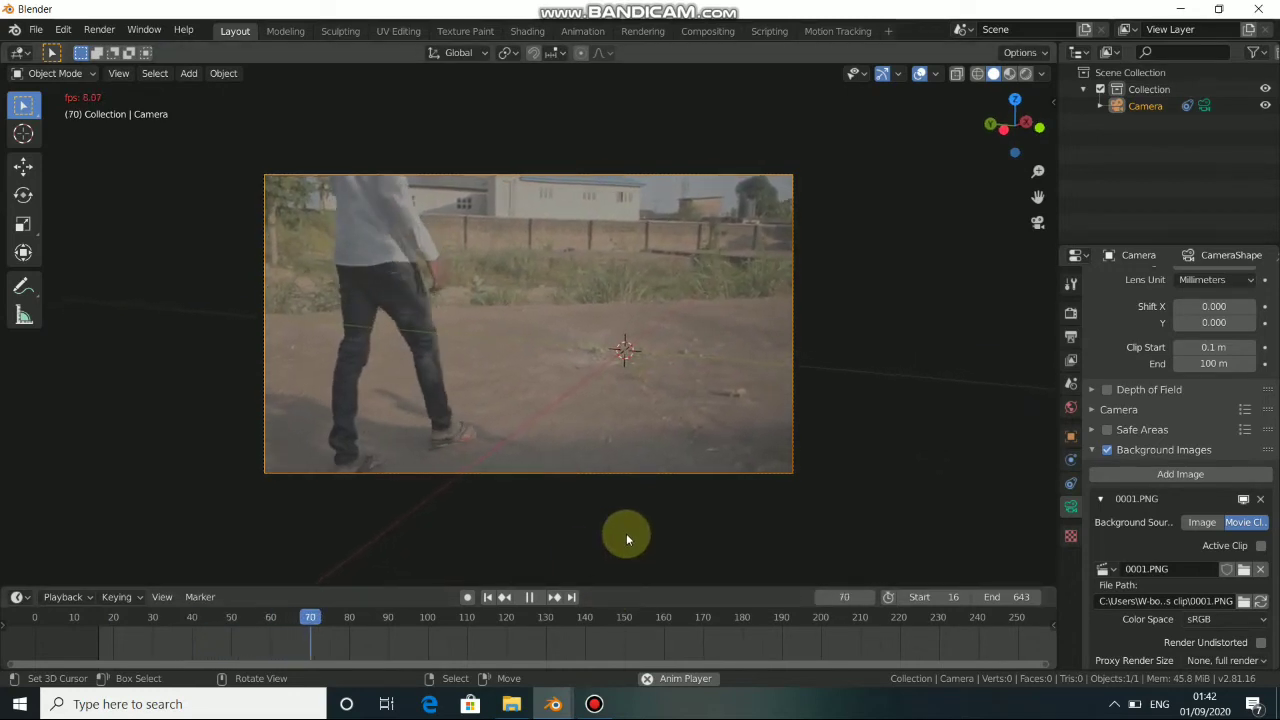
# Stop playback at the start frame, add a cube and scale it down.
pyautogui.click(531, 598)
pyautogui.click(488, 597)
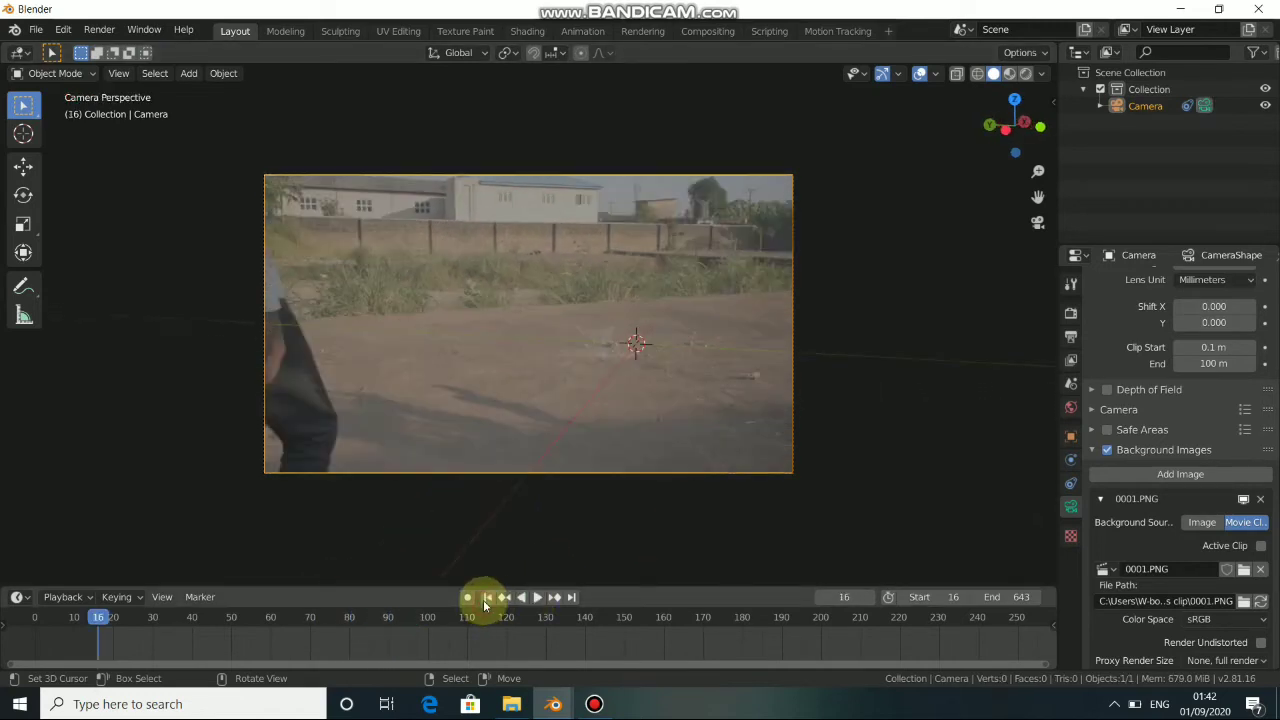
pyautogui.hotkey('shift', 'a')
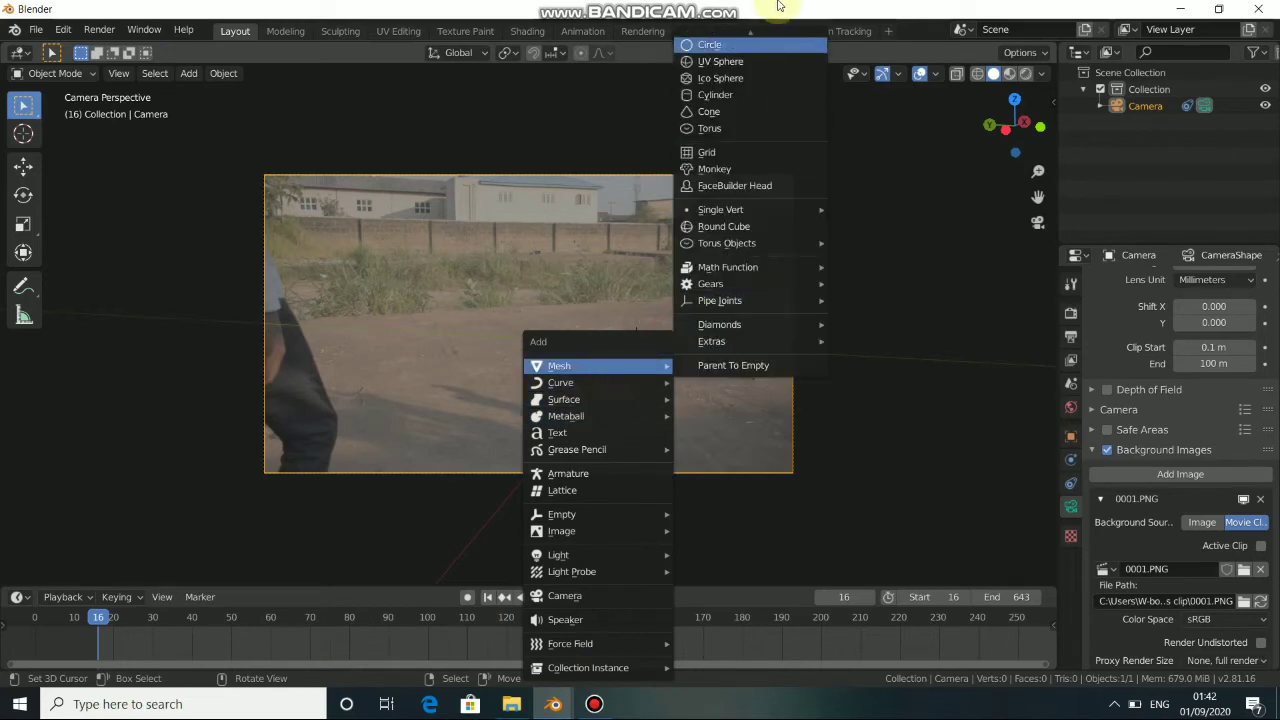
pyautogui.scroll(1, 716, 62)
pyautogui.click(718, 47)
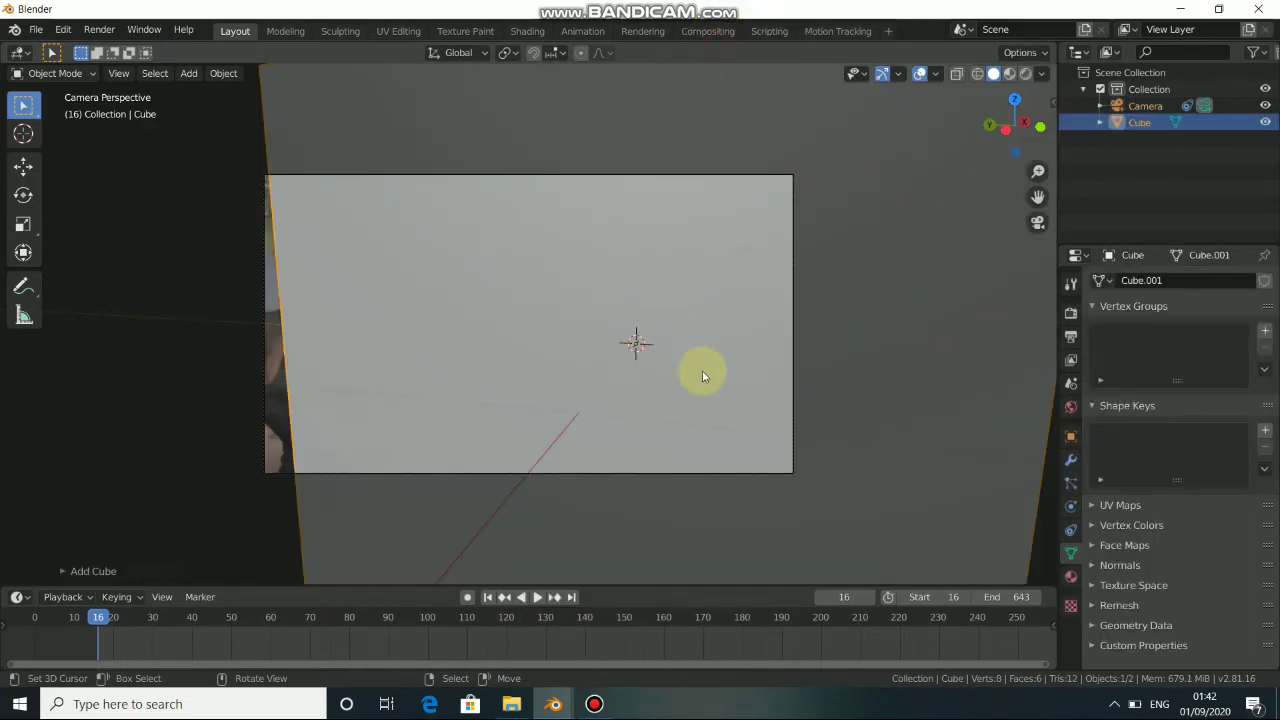
pyautogui.press('s')
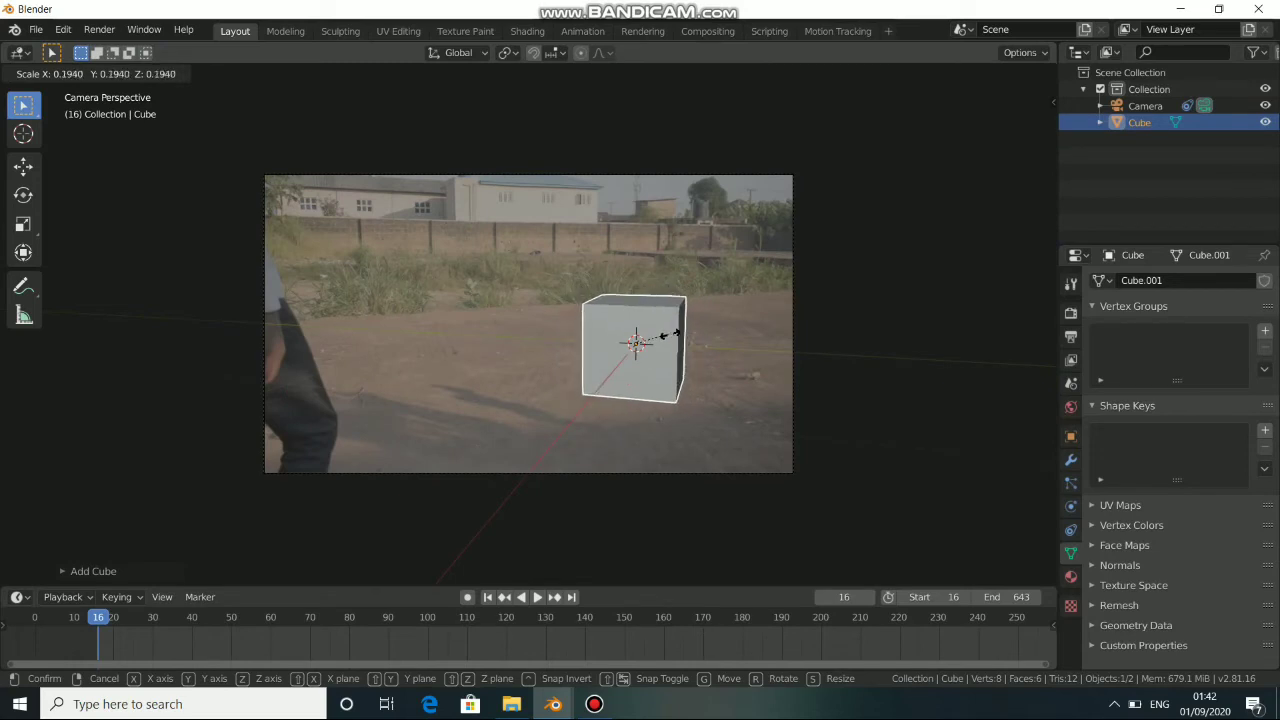
pyautogui.click(602, 402)
pyautogui.moveTo(602, 402); pyautogui.dragTo(719, 395, button='middle')
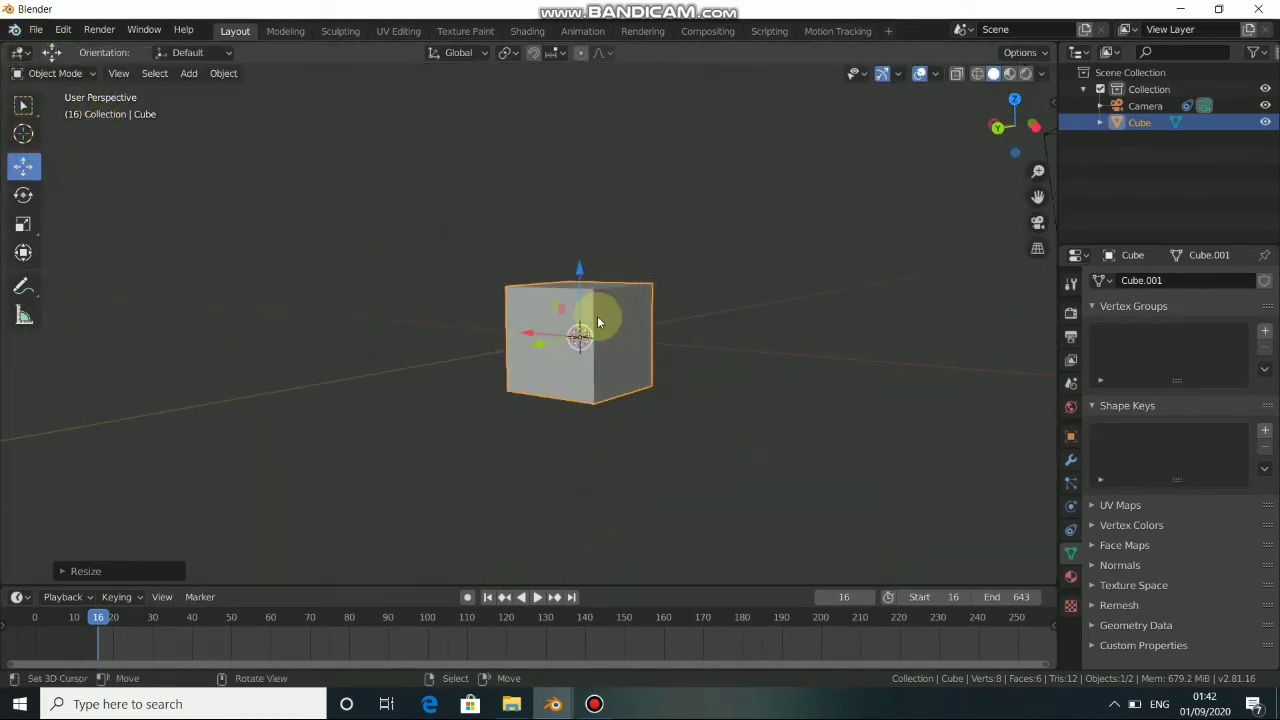
# Raise the cube along Z from the right view, then return to camera view.
pyautogui.press('KP_3')
pyautogui.press('g')
pyautogui.press('z')
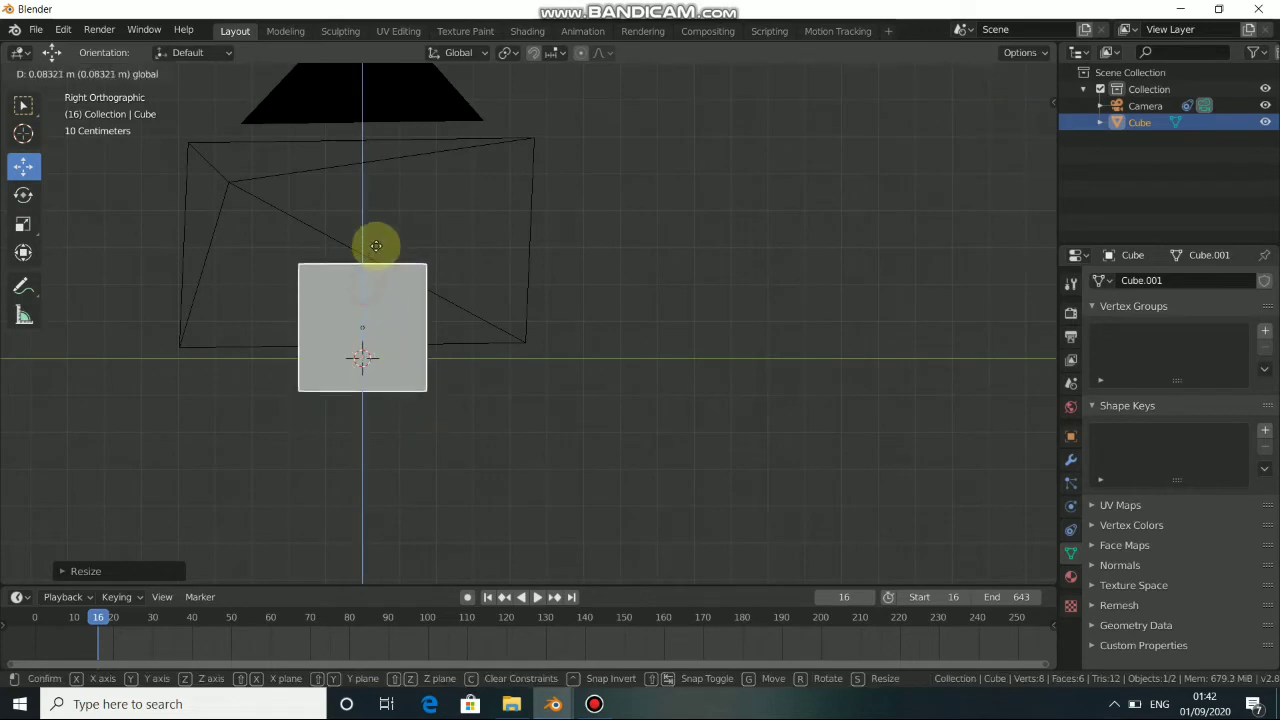
pyautogui.click(381, 226)
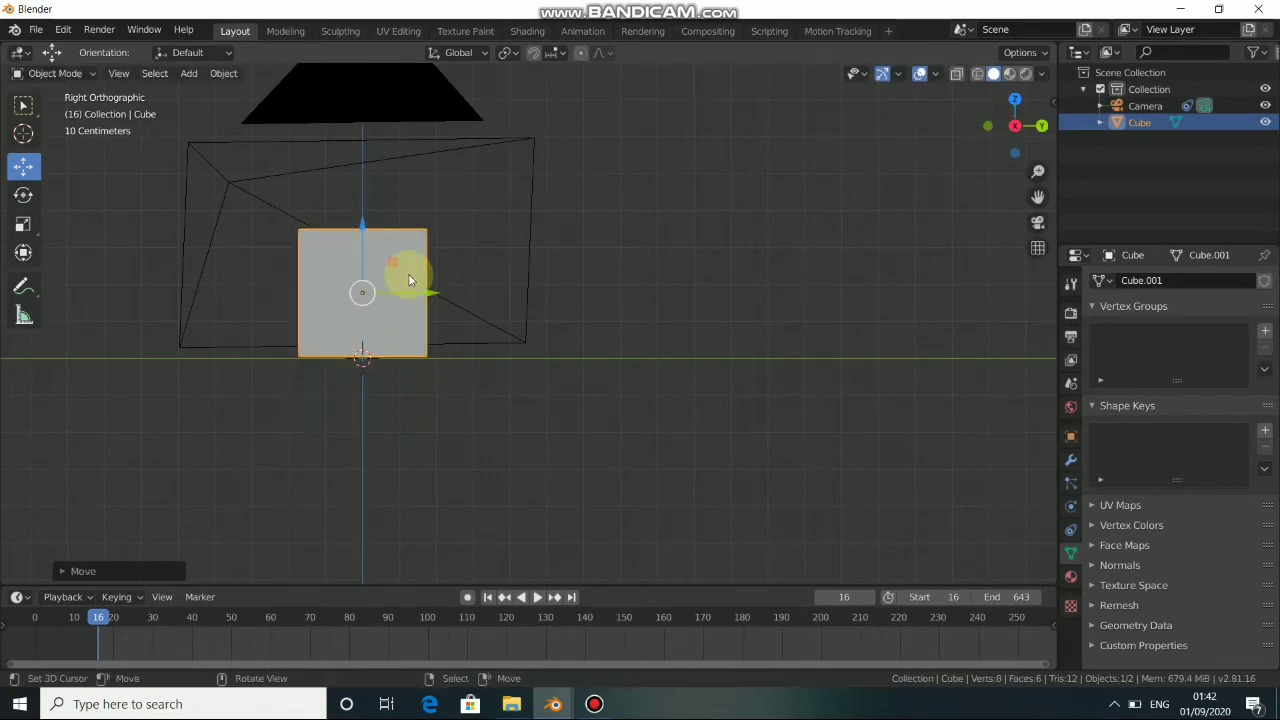
pyautogui.moveTo(408, 272); pyautogui.dragTo(409, 274, button='middle')
pyautogui.press('KP_0')
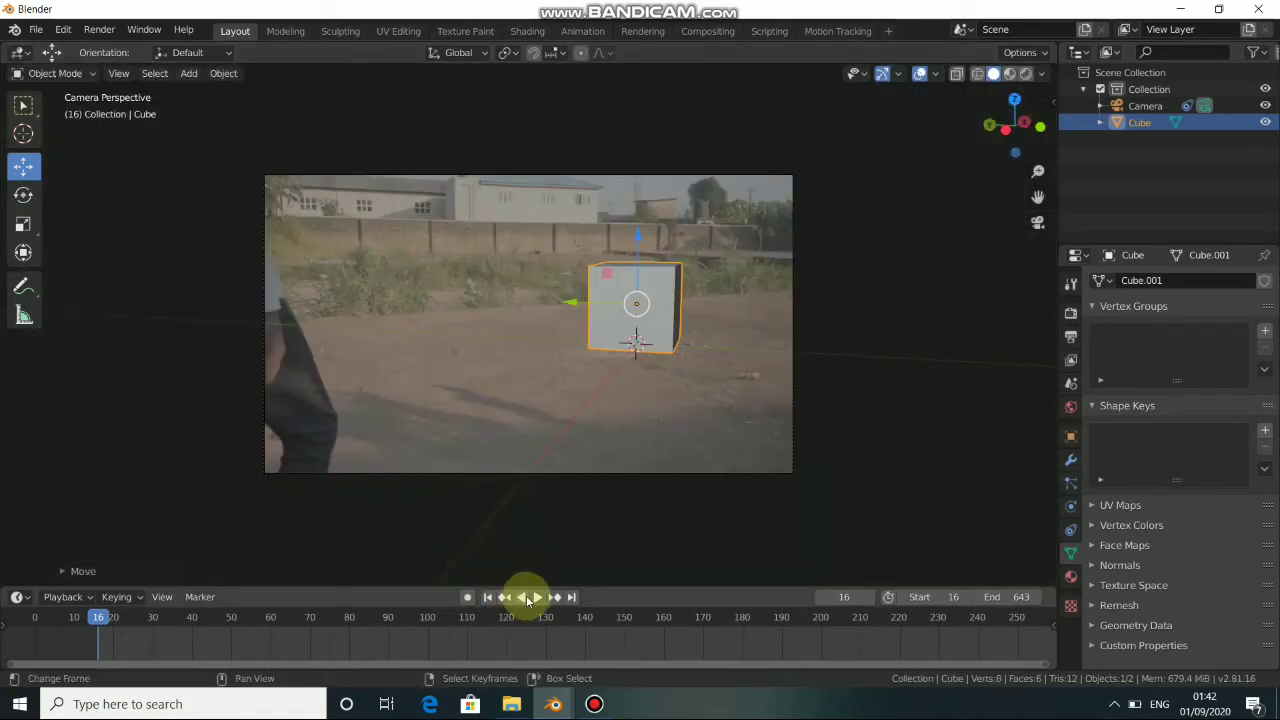
# Play the tracked shot in the zoomed camera view, replaying from the start to confirm the cube stays grounded.
pyautogui.click(536, 597)
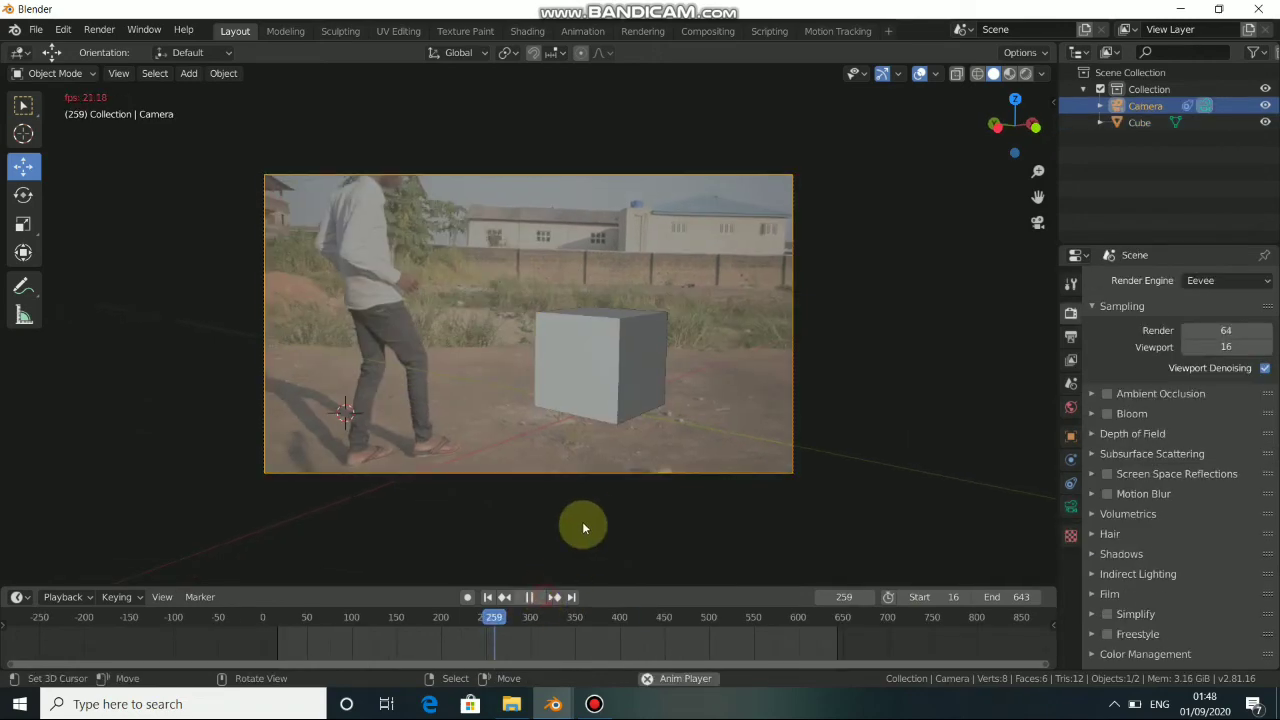
pyautogui.scroll(1, 657, 390)
pyautogui.scroll(1, 655, 385)
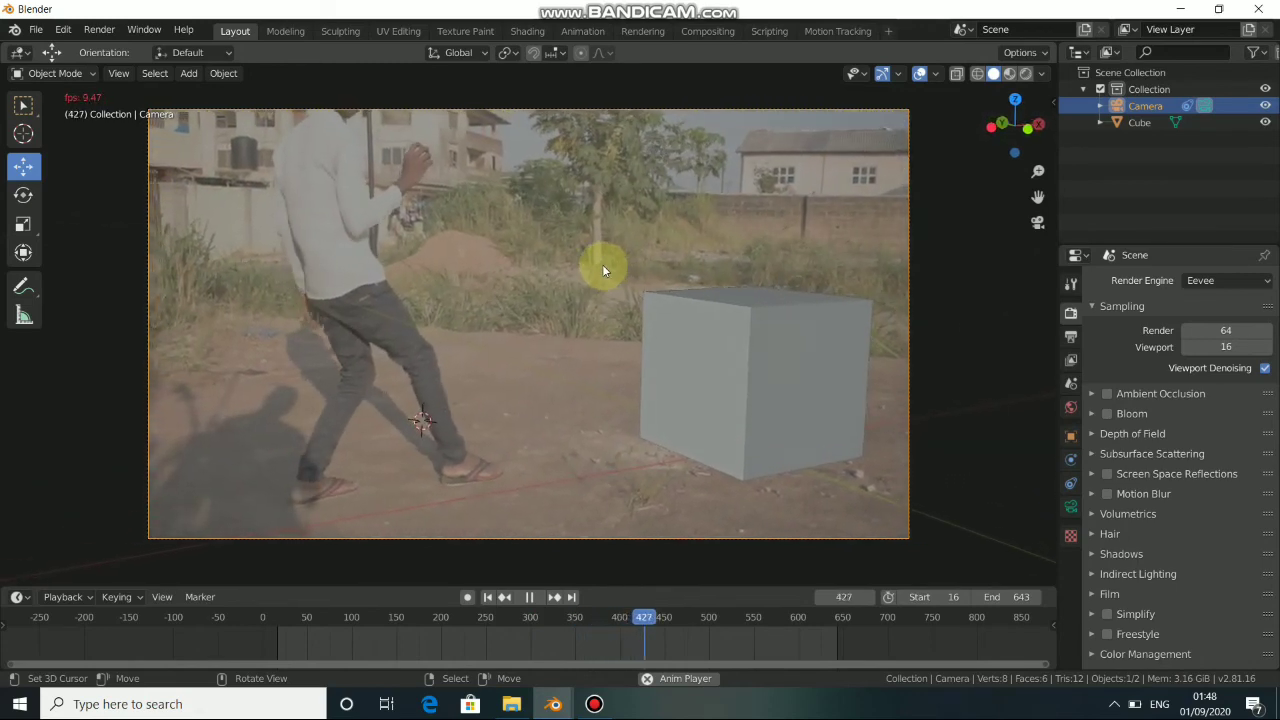
pyautogui.click(489, 599)
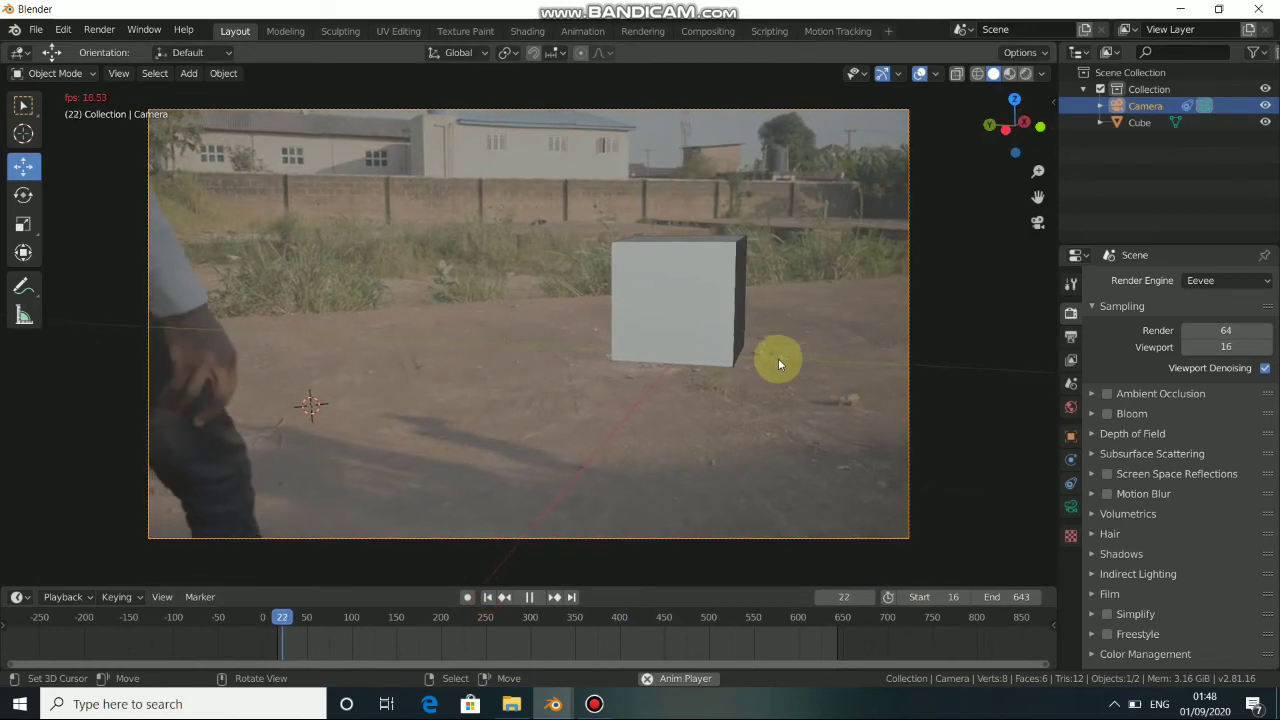